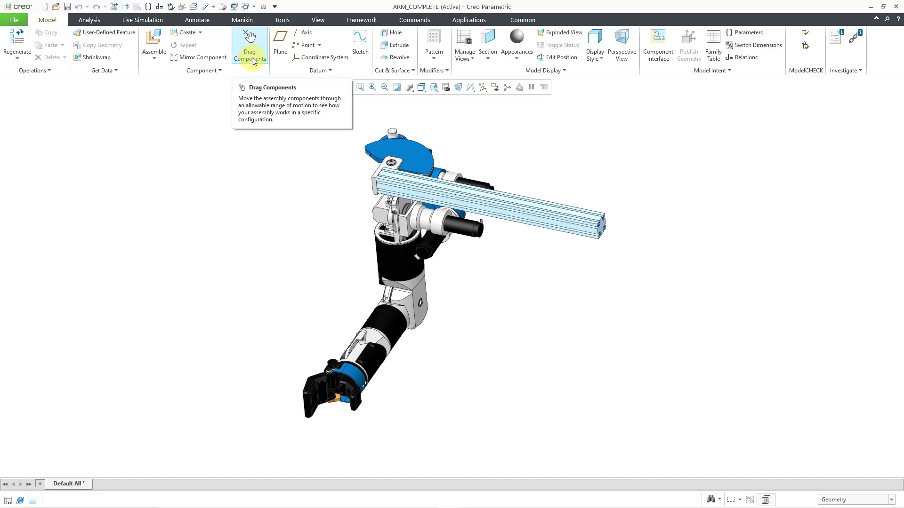
Start Drag Components, try moving the robot arm by its wrist, and cancel the movement.
left_click(250, 57)
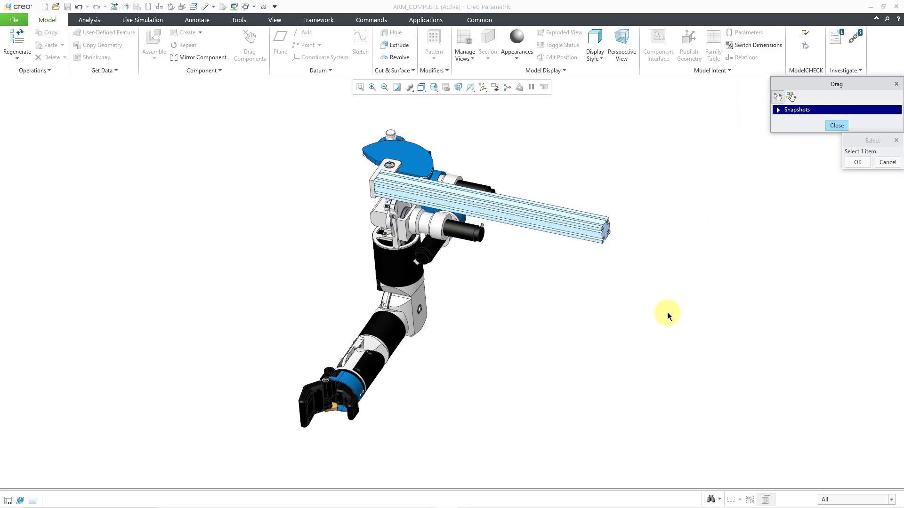
left_click(369, 380)
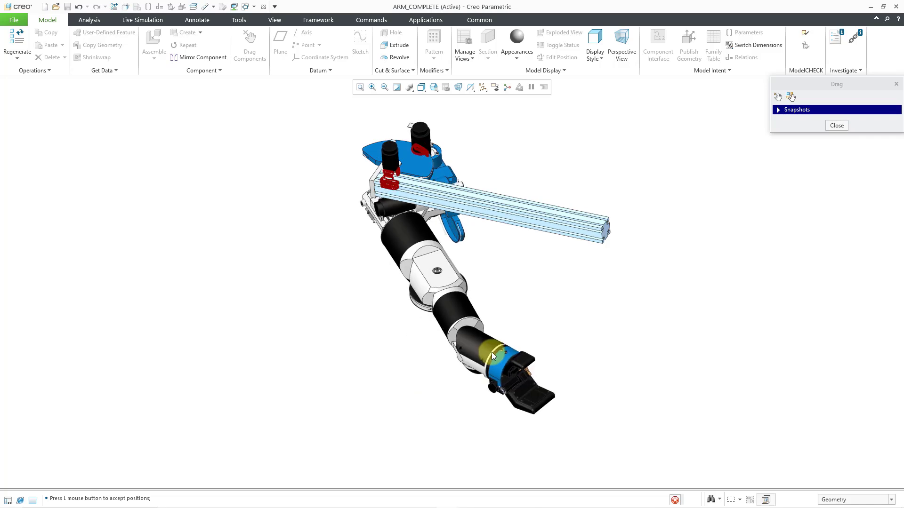
middle_click(493, 352)
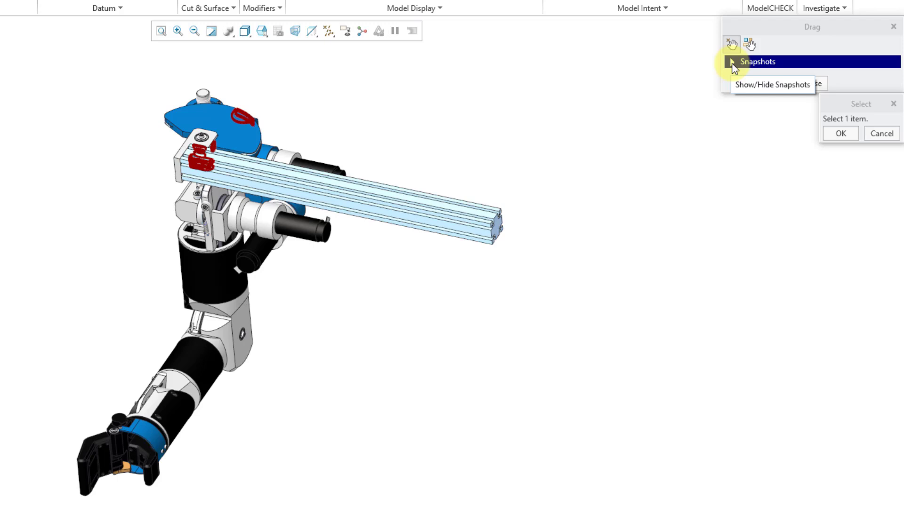
Take a snapshot of the arm's current position, name it Bent_Elbow, and close the Drag dialog.
left_click(732, 63)
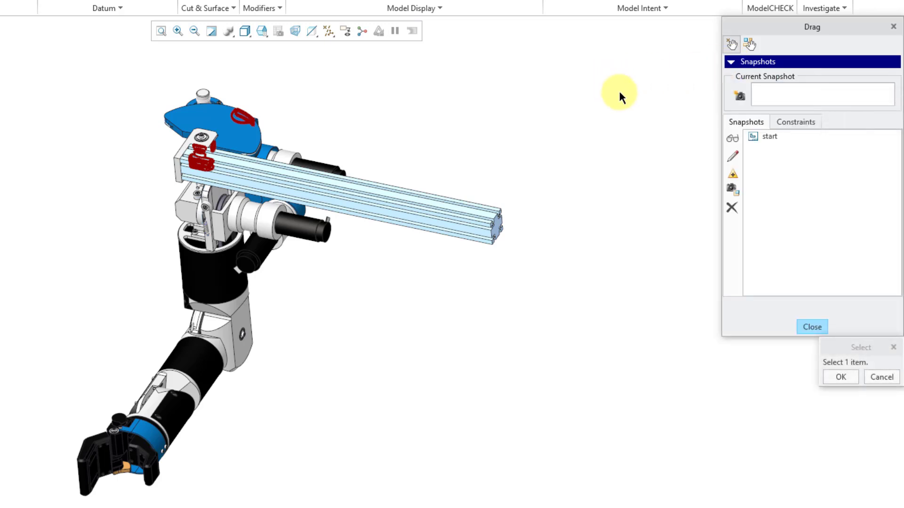
left_click(740, 97)
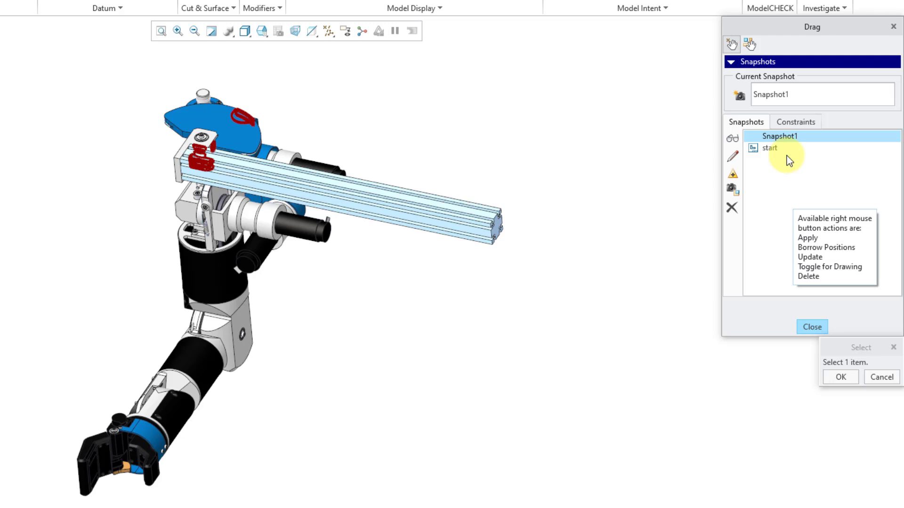
double_click(774, 94)
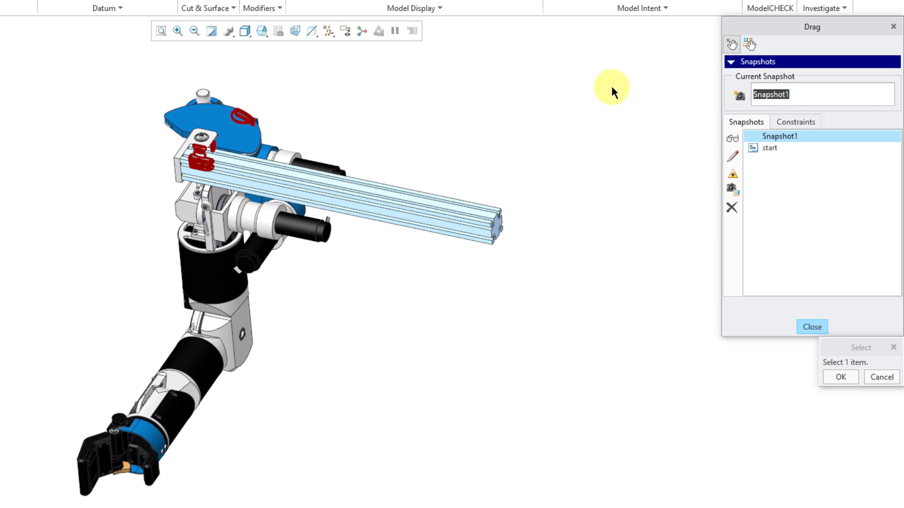
type("Bent_Elbow")
key("Return")
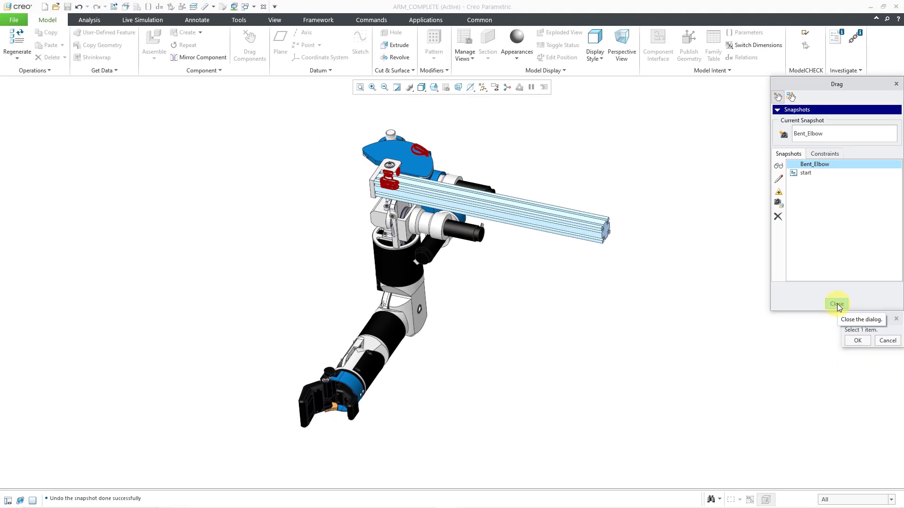
left_click(836, 303)
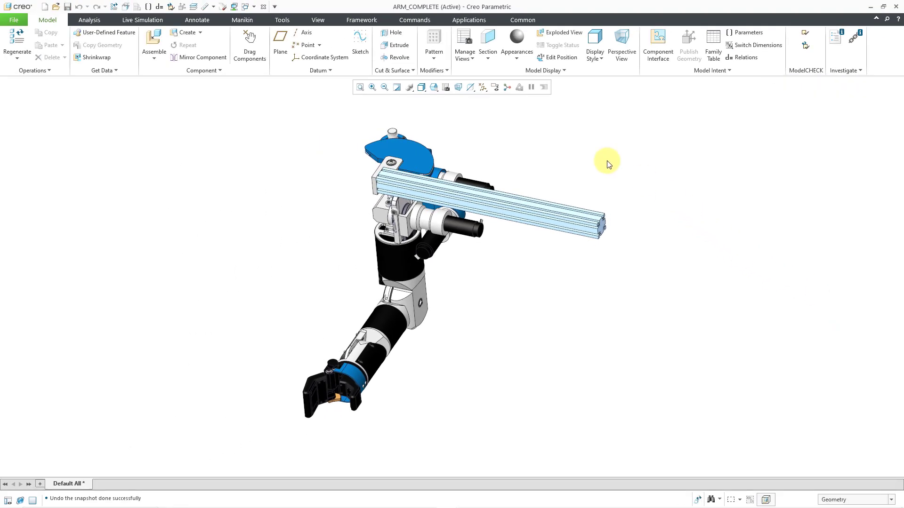
Switch to the Mechanism application and display the model tree with an enlarged mechanism tree below it.
left_click(468, 20)
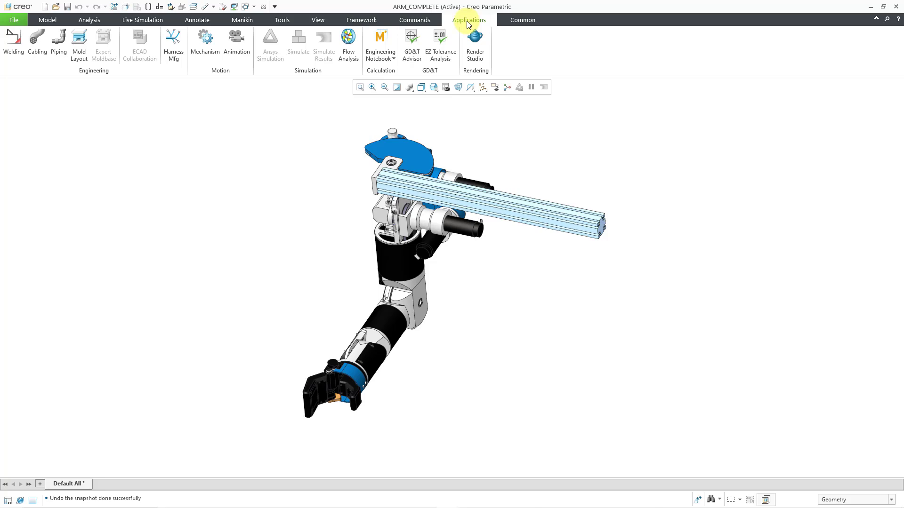
left_click(205, 54)
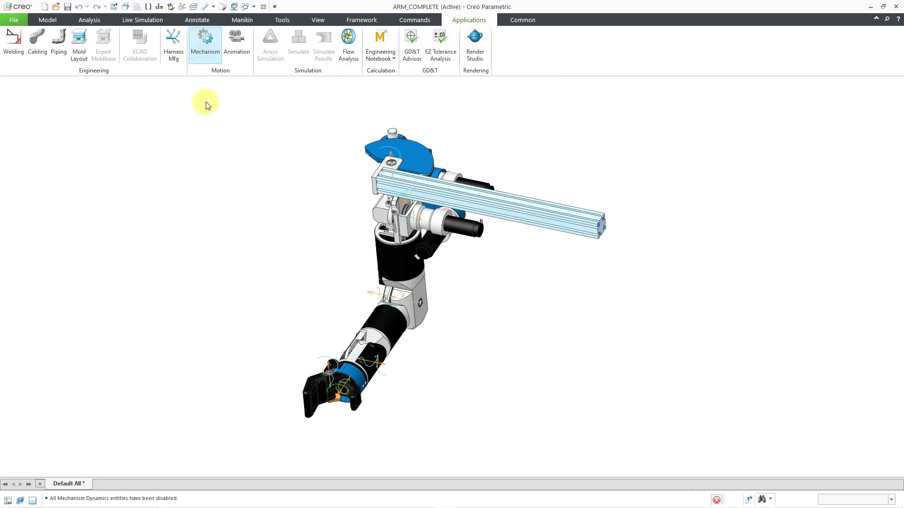
left_click(8, 500)
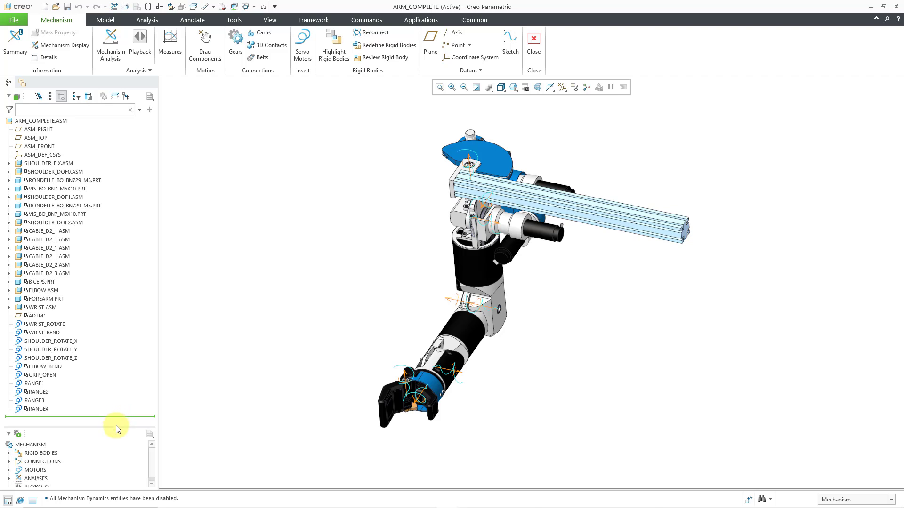
left_click(117, 432)
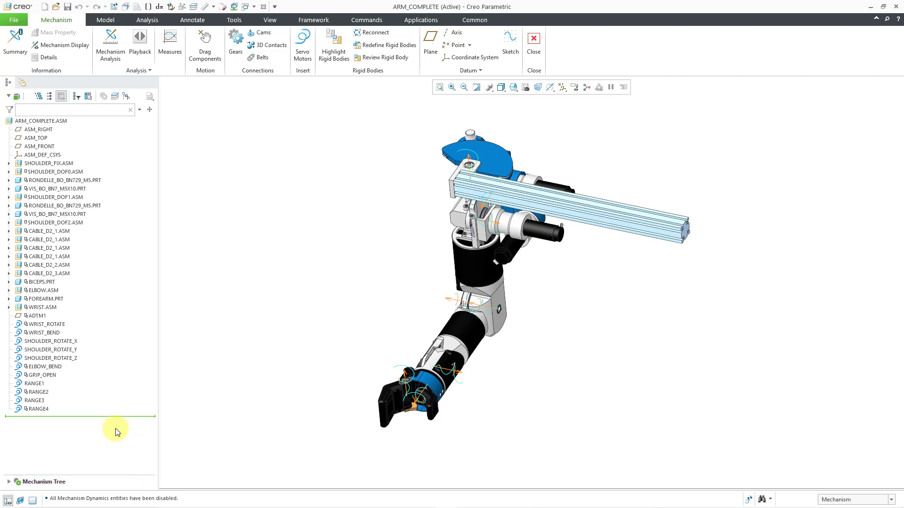
left_click(8, 483)
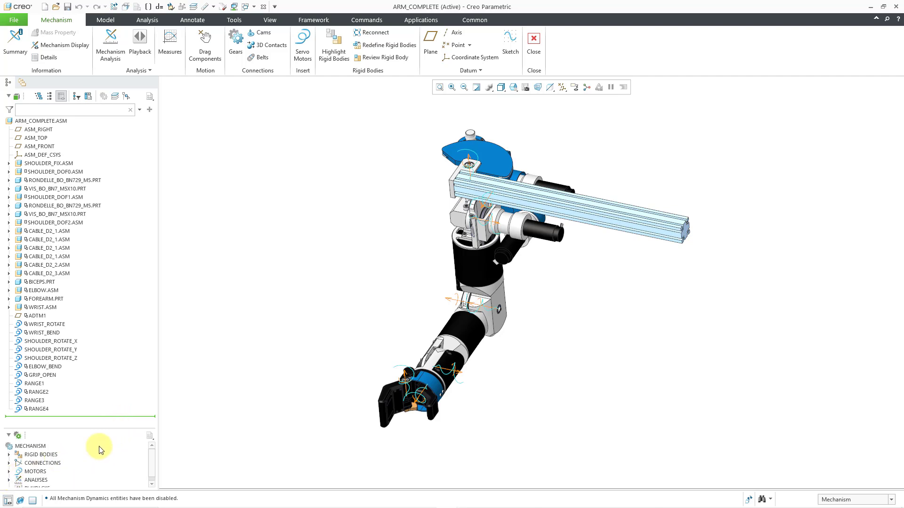
left_click_drag(110, 429, 115, 333)
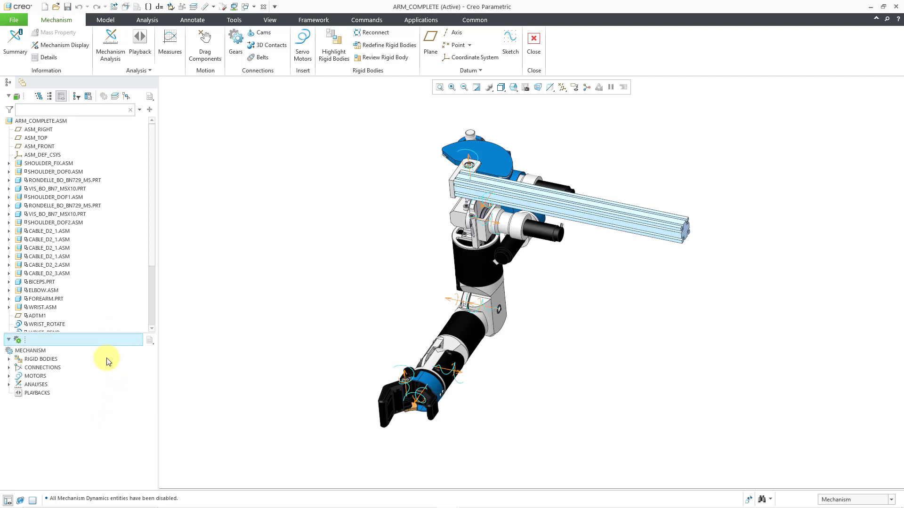
Create a new Position analysis that uses the Bent_Elbow snapshot as its initial configuration.
left_click(9, 384)
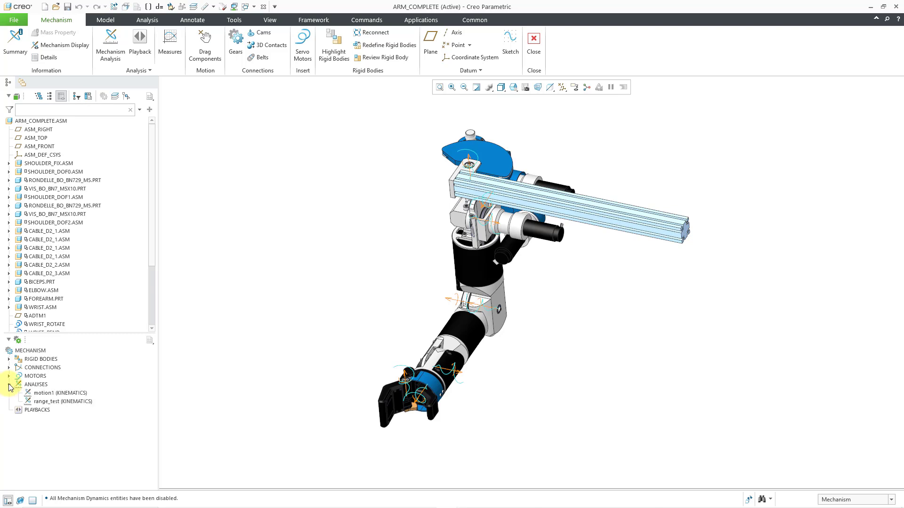
left_click(39, 386)
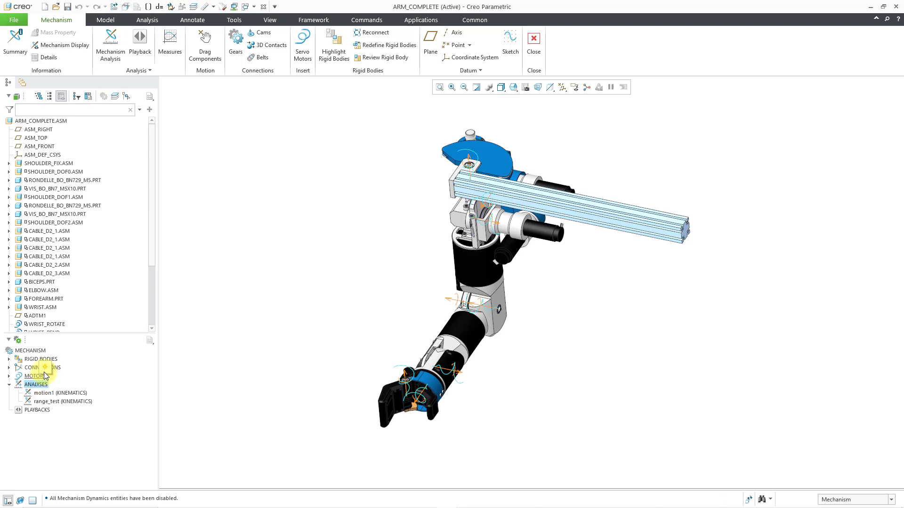
right_click(46, 374)
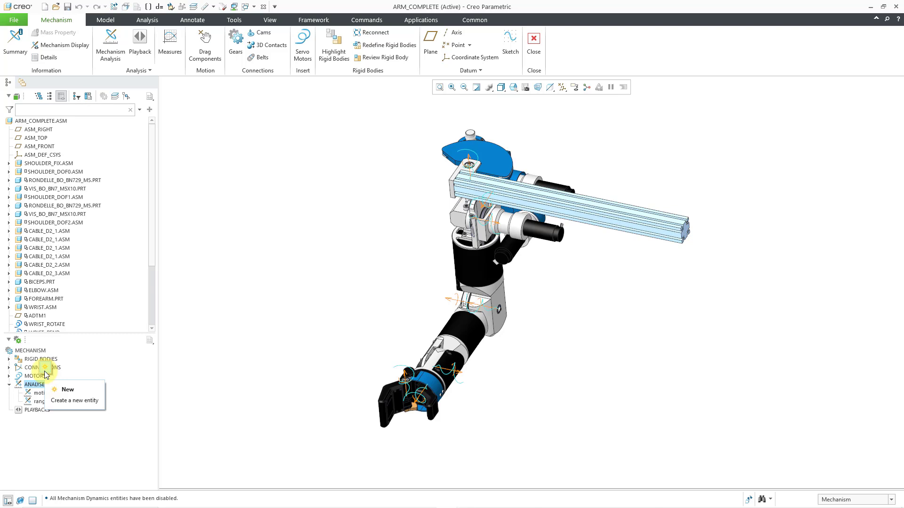
left_click(45, 370)
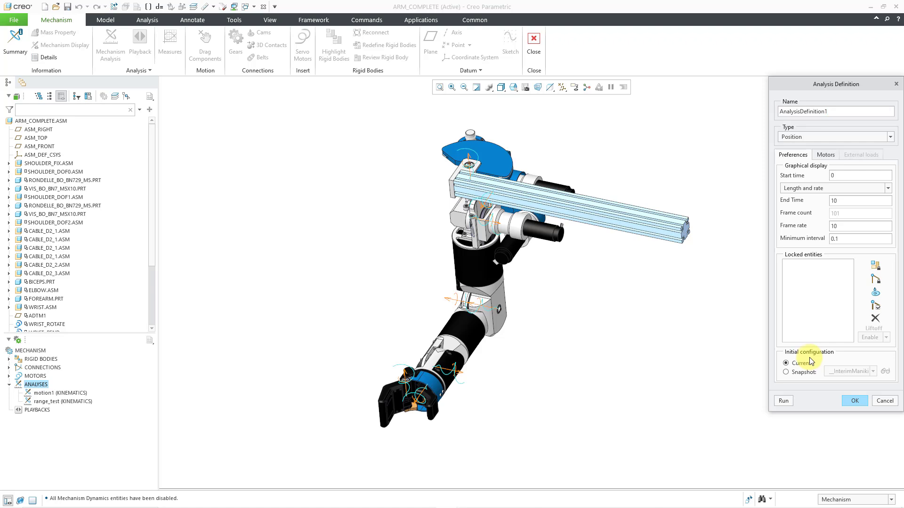
left_click(786, 372)
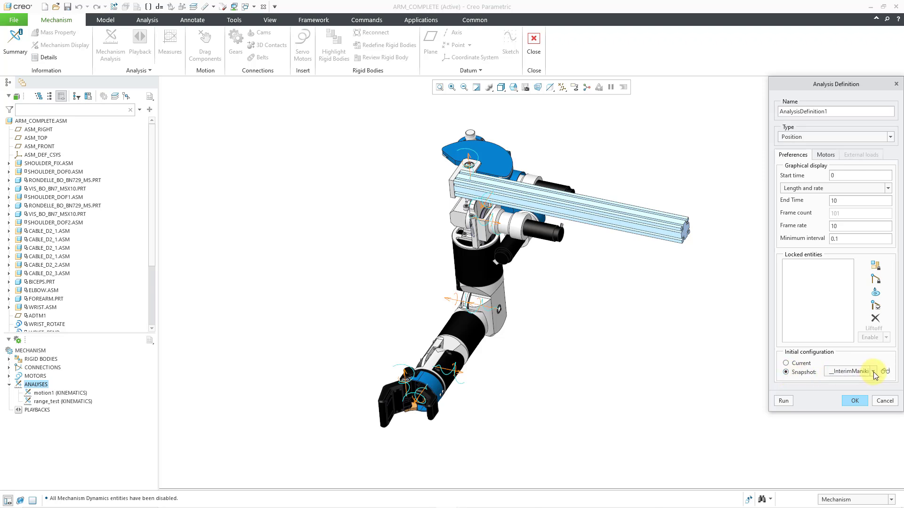
left_click(874, 372)
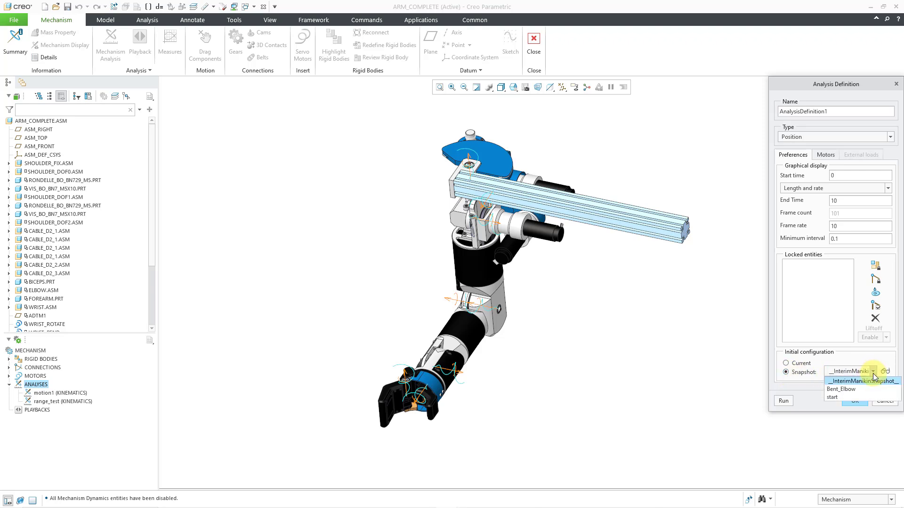
left_click(855, 391)
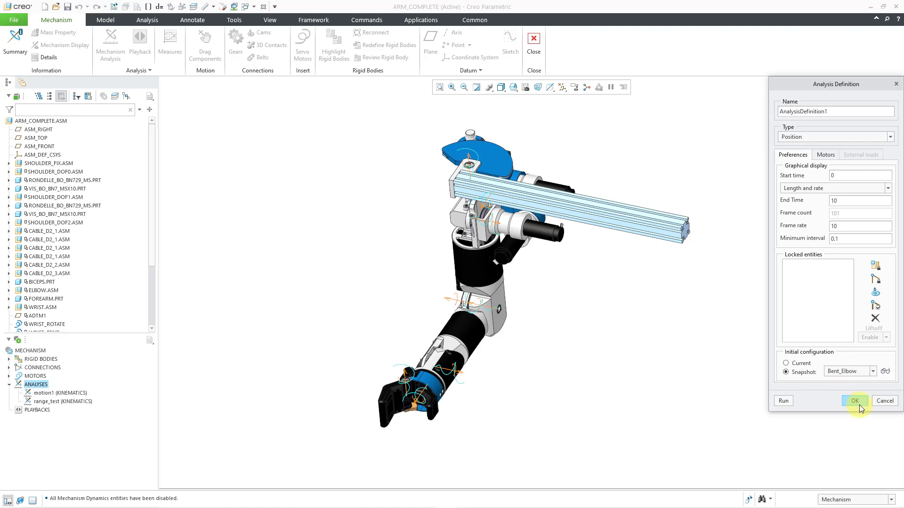
left_click(856, 401)
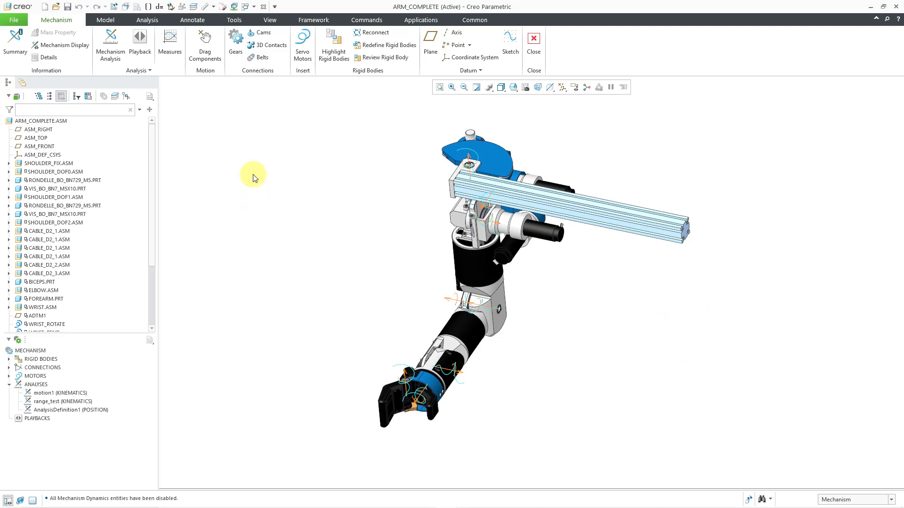
Check the arm's pose in the ARM_COMPLETE drawing and return to the ARM_COMPLETE assembly.
left_click(253, 6)
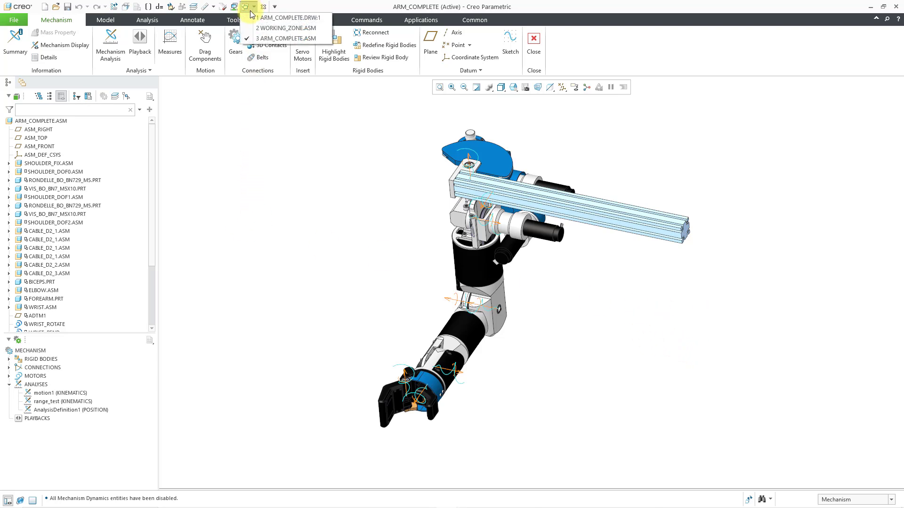
left_click(288, 18)
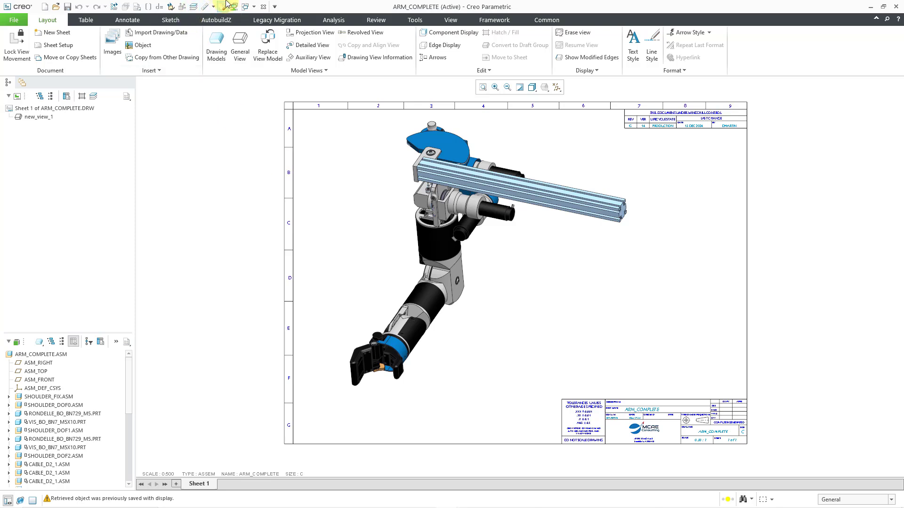
left_click(254, 7)
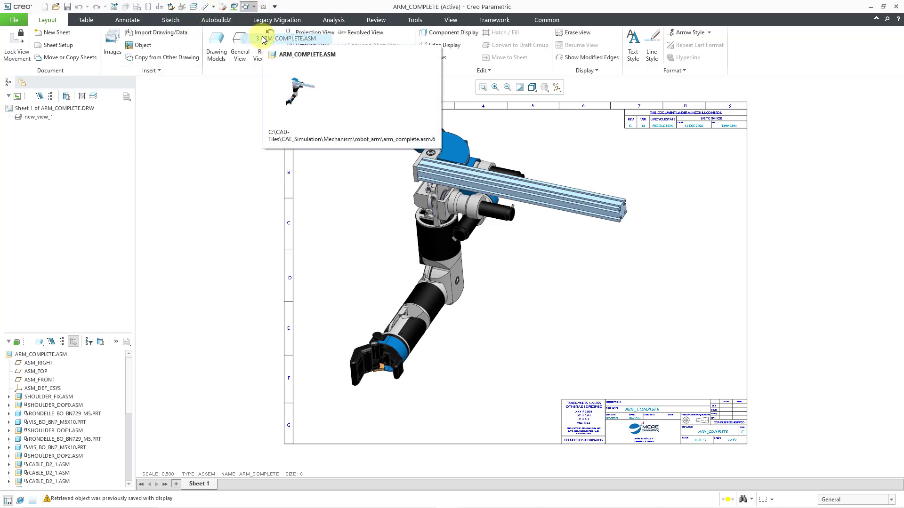
left_click(282, 38)
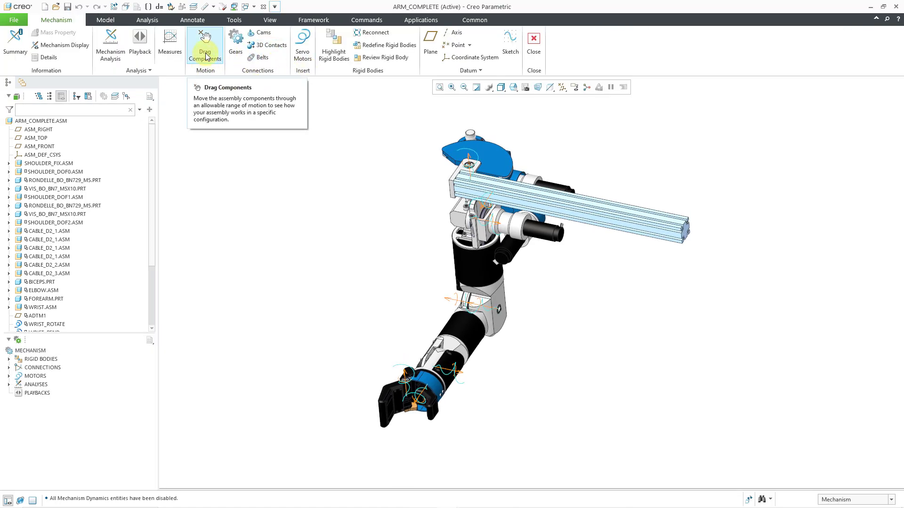
Use Drag Components to move the arm by its gripper finger into a new pose with the forearm hanging down.
left_click(205, 55)
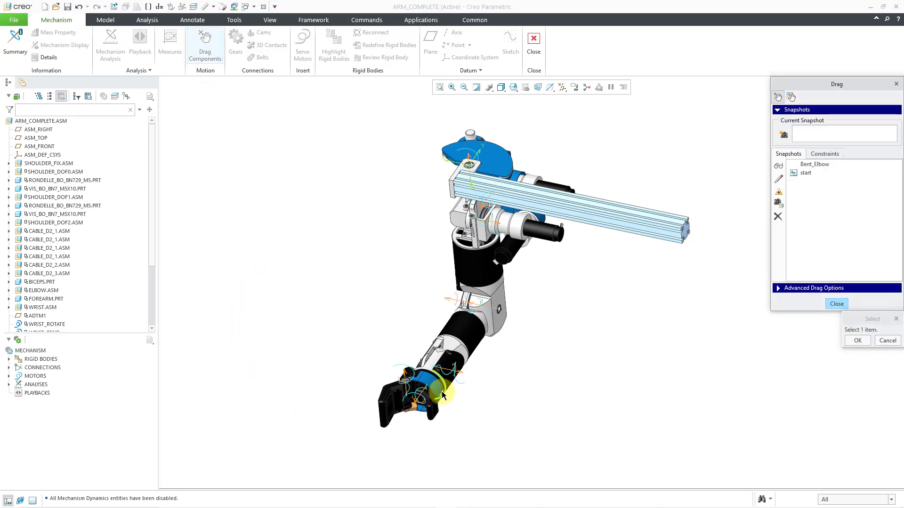
left_click(431, 408)
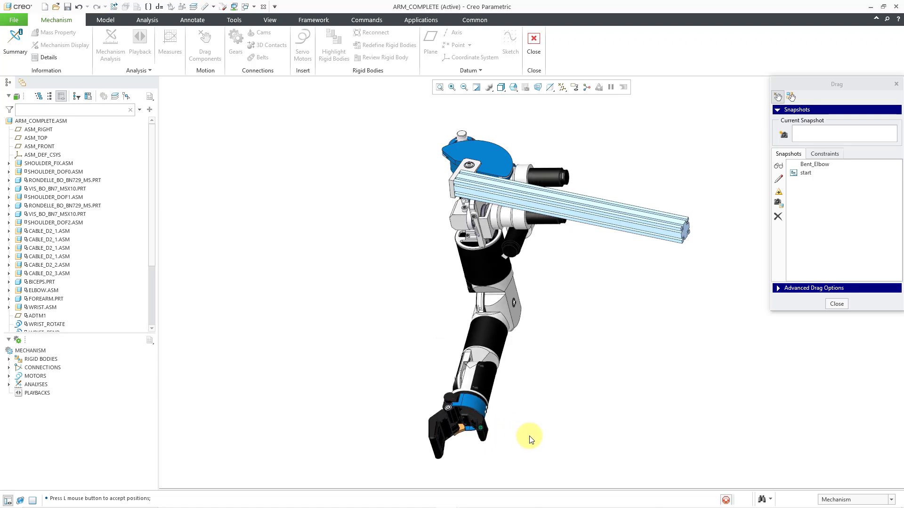
left_click(578, 421)
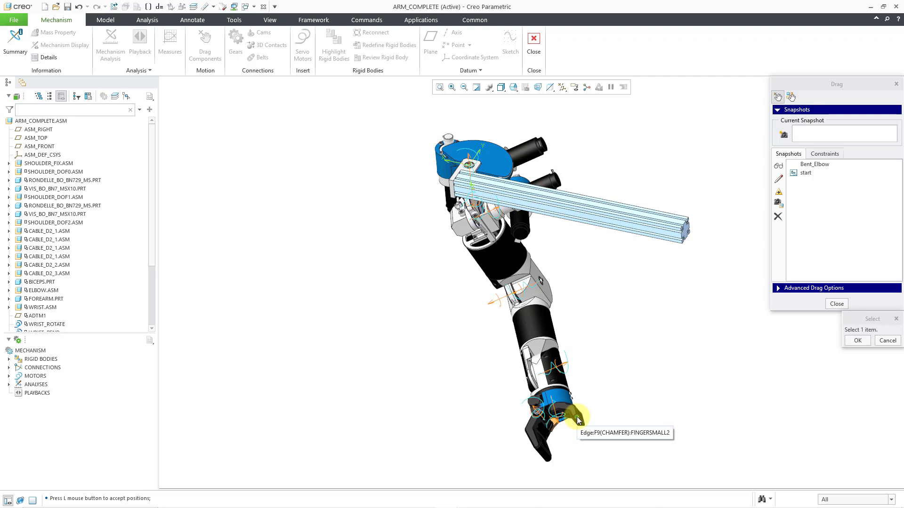
left_click(578, 420)
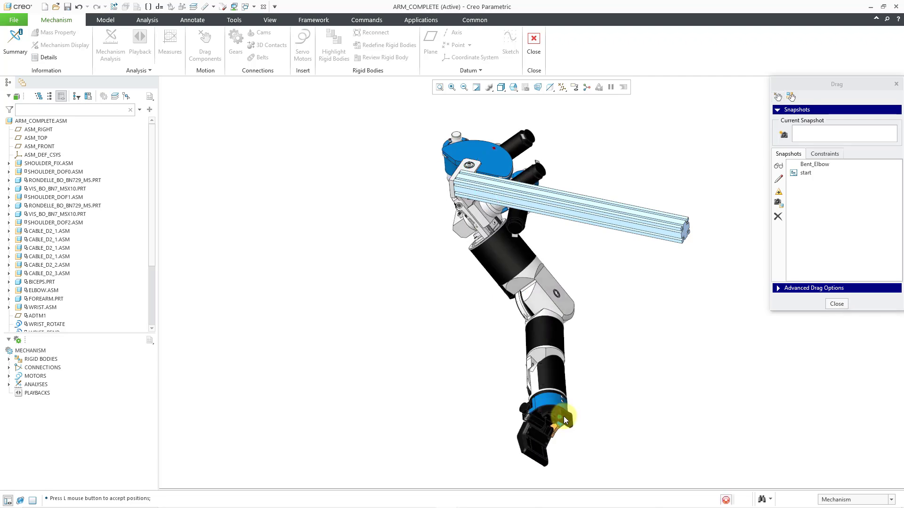
left_click(563, 417)
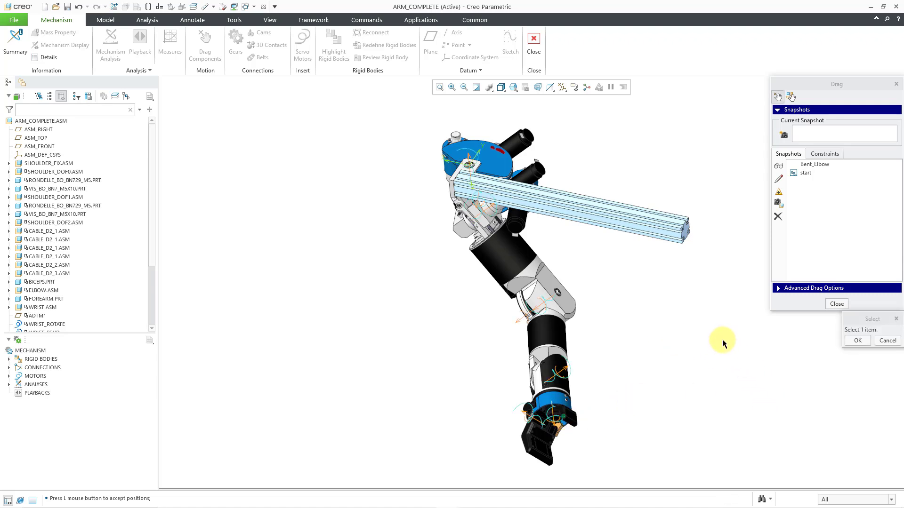
left_click(838, 305)
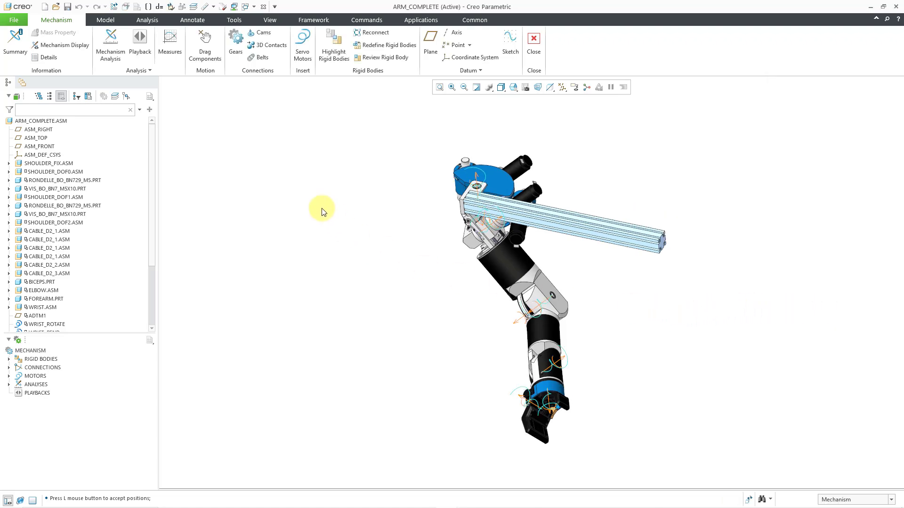
In the ARM_COMPLETE drawing, explode the components in the arm view using the START explode state and move the view slightly down the sheet.
left_click(252, 7)
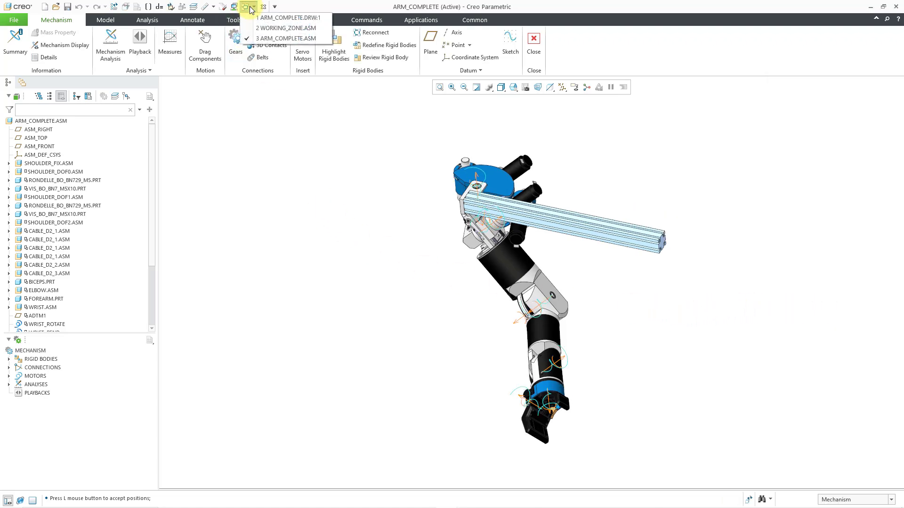
left_click(264, 18)
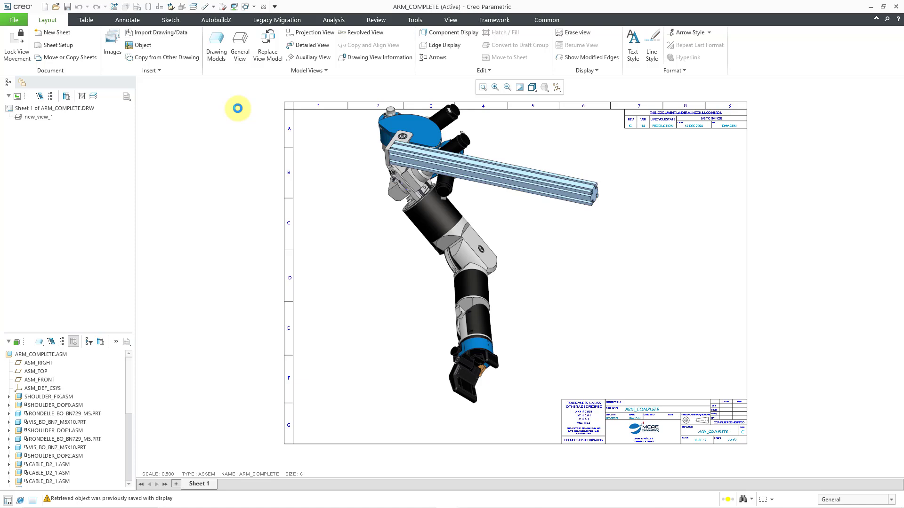
left_click(396, 268)
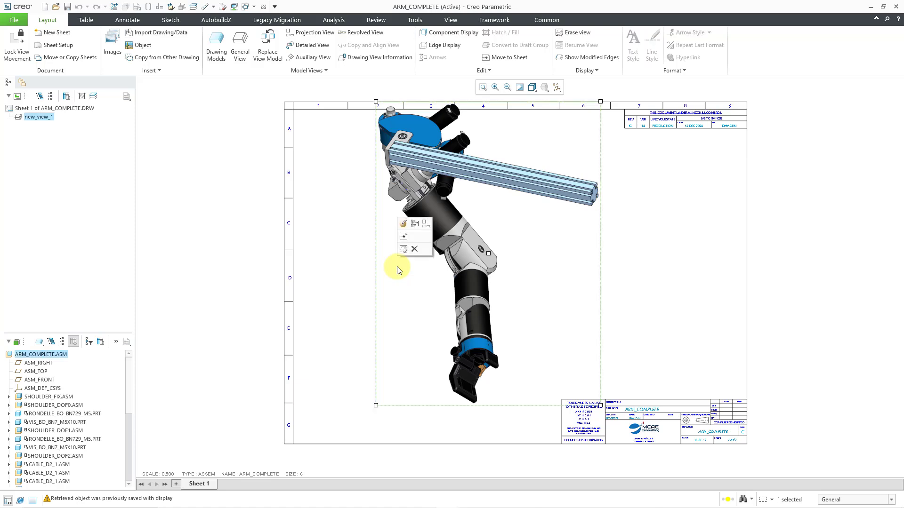
left_click(404, 225)
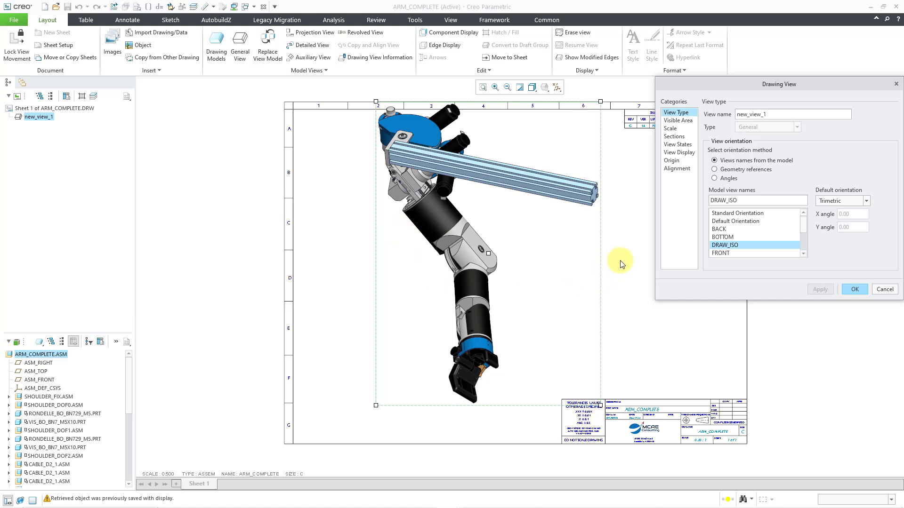
left_click(684, 145)
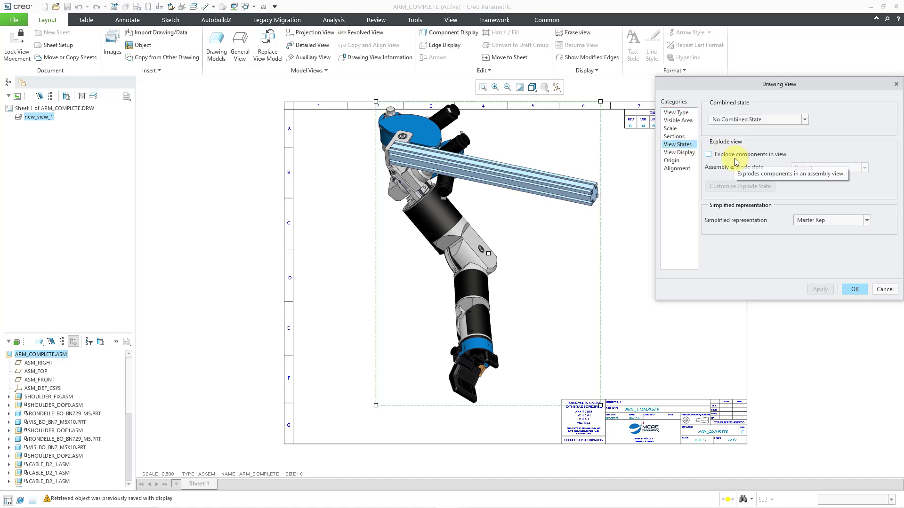
left_click(709, 154)
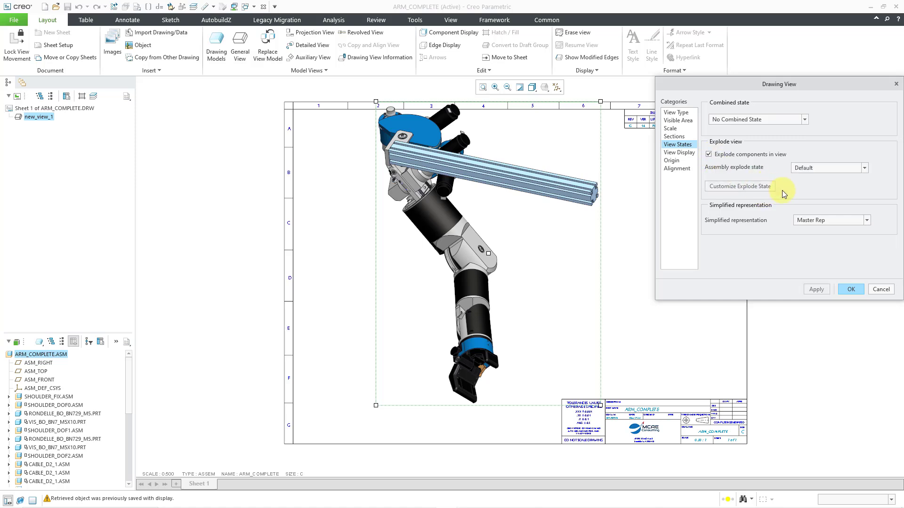
left_click(851, 172)
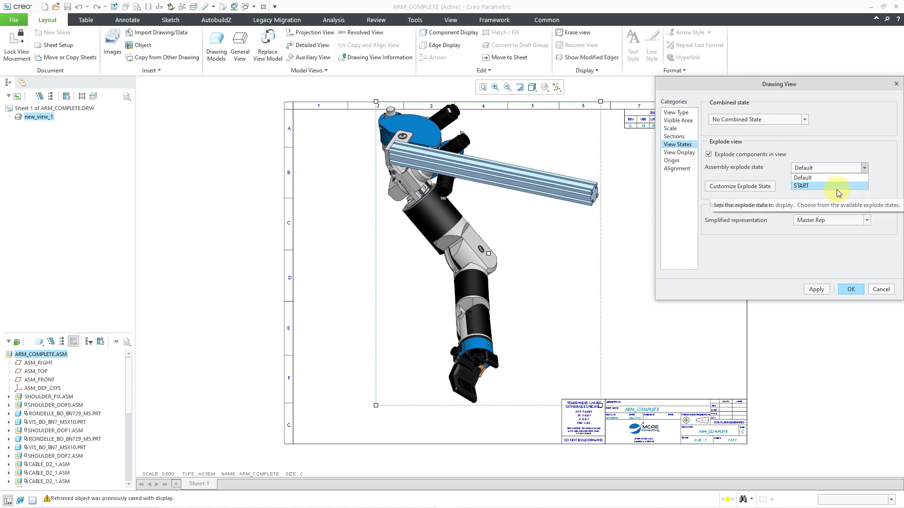
left_click(809, 186)
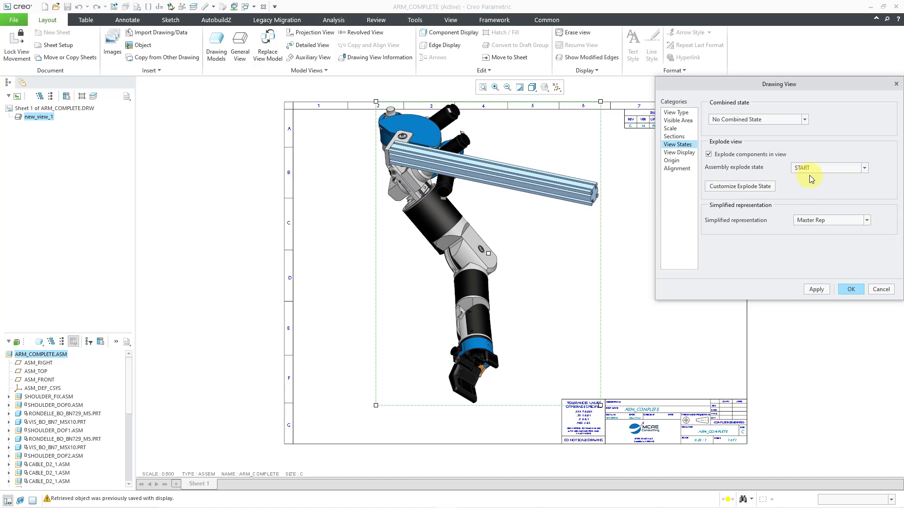
left_click(851, 290)
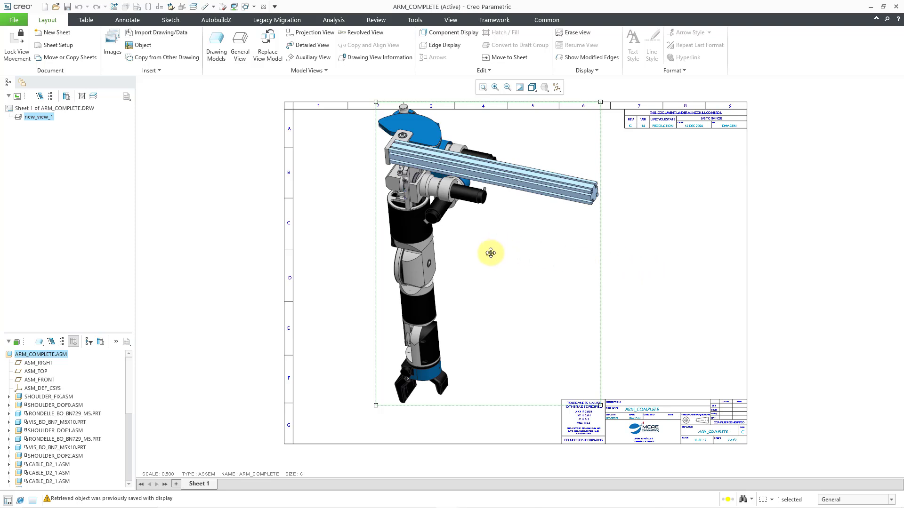
left_click_drag(488, 255, 488, 269)
left_click(659, 267)
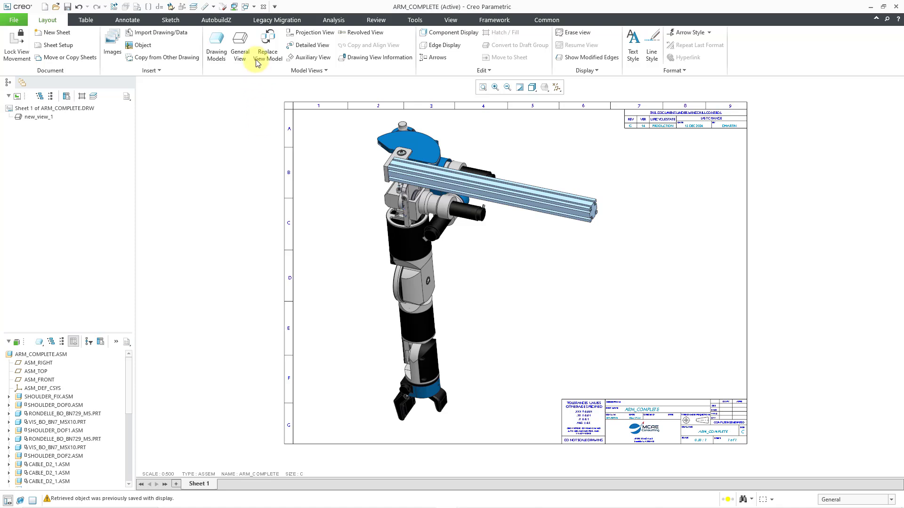
Return to the ARM_COMPLETE assembly and switch from the Mechanism application to the Animation application.
left_click(254, 7)
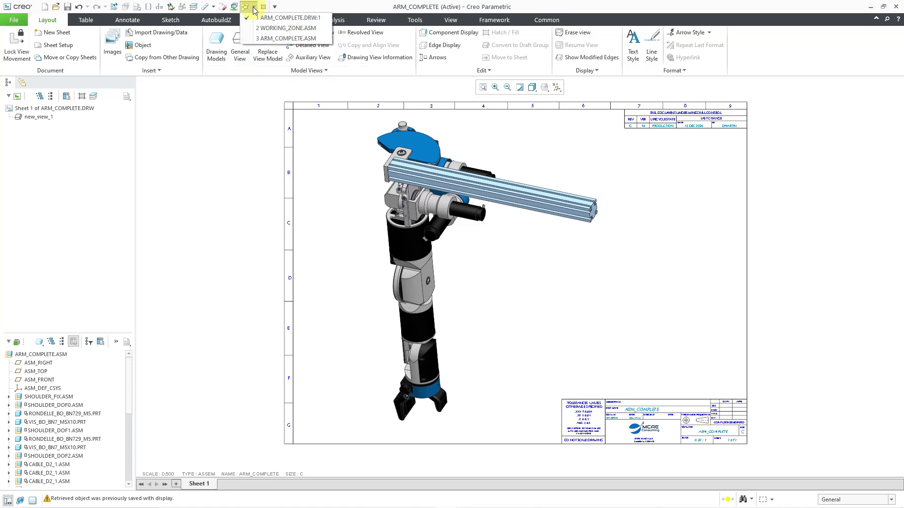
left_click(260, 37)
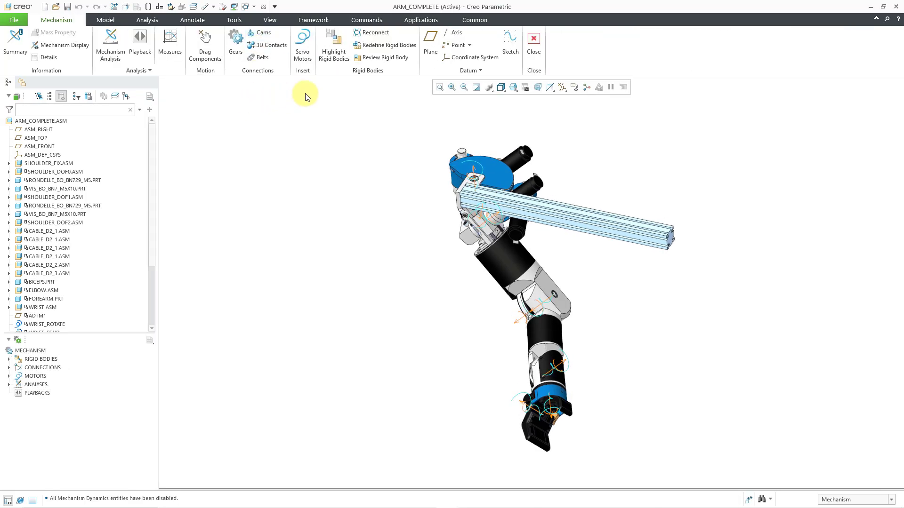
left_click(533, 44)
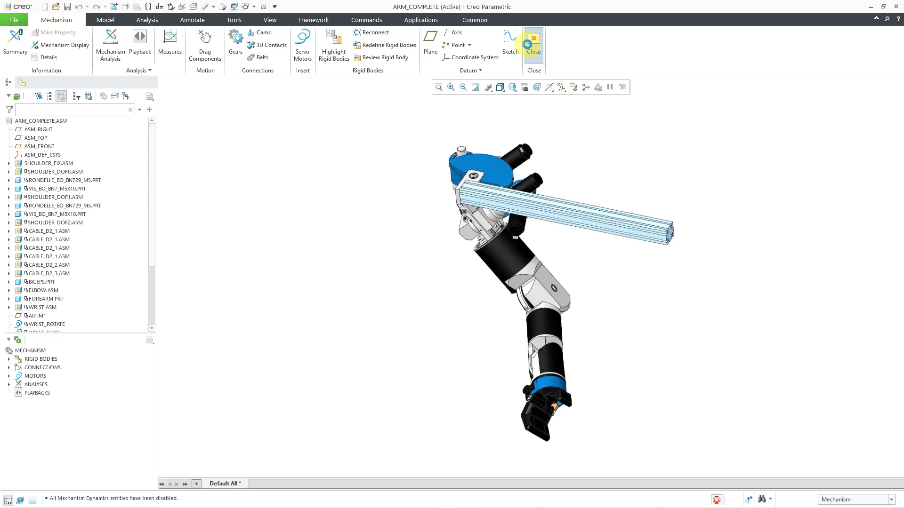
left_click(471, 21)
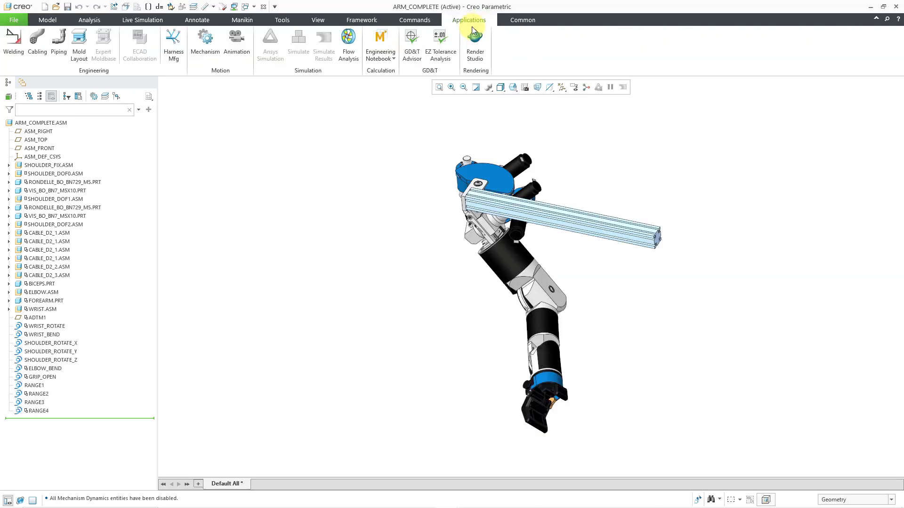
left_click(240, 59)
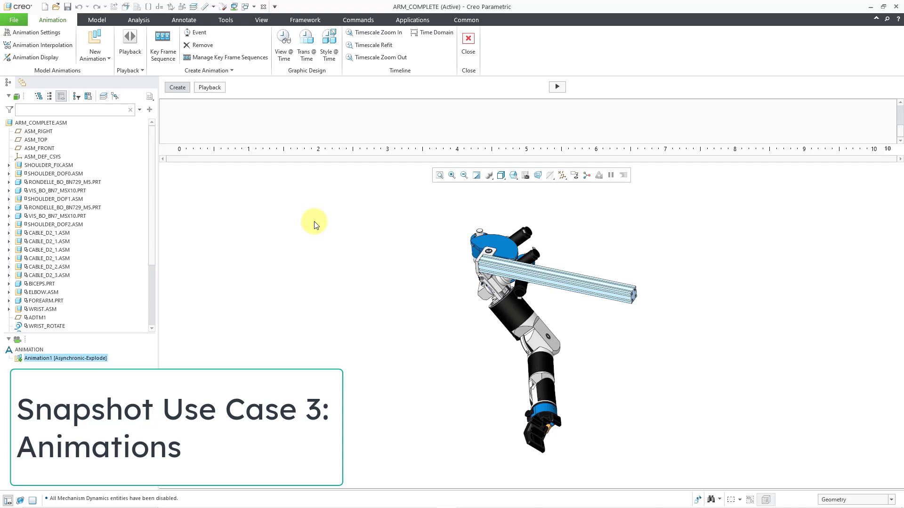
Examine the available new animation types, including Snapshot, and close the Animation application.
left_click(109, 59)
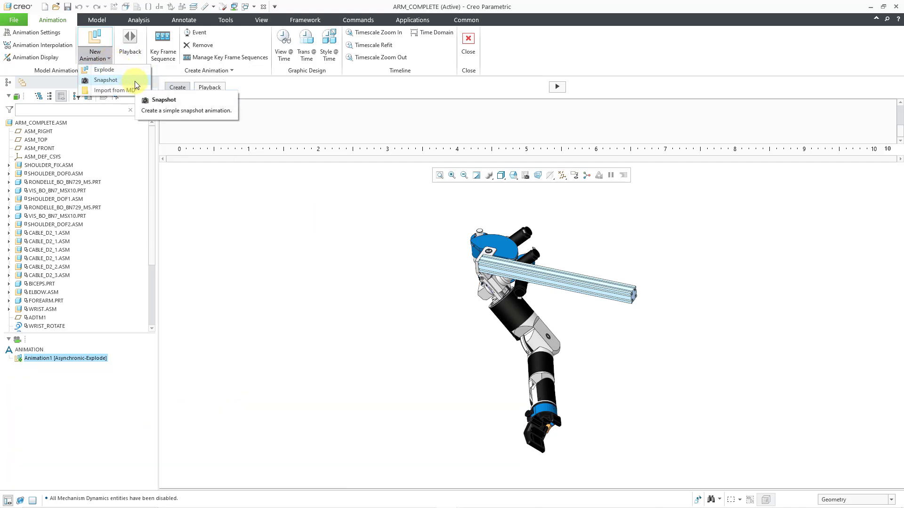
left_click(318, 278)
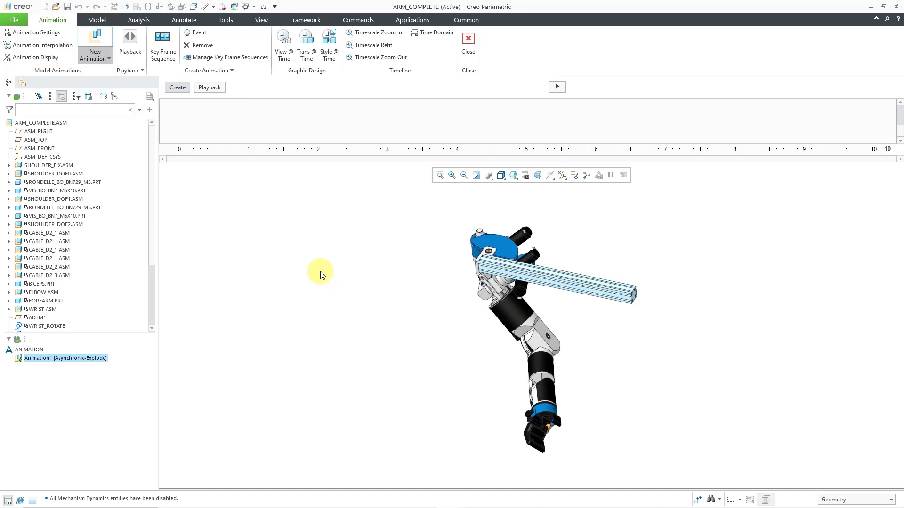
left_click(469, 37)
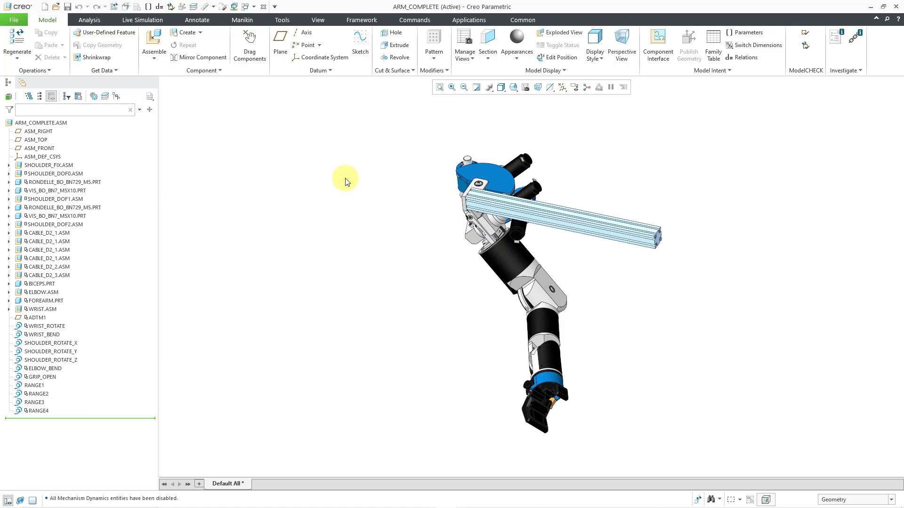
Switch to the WORKING_ZONE assembly and highlight the MANIKIN_0001.ASM component from the model tree.
left_click(253, 7)
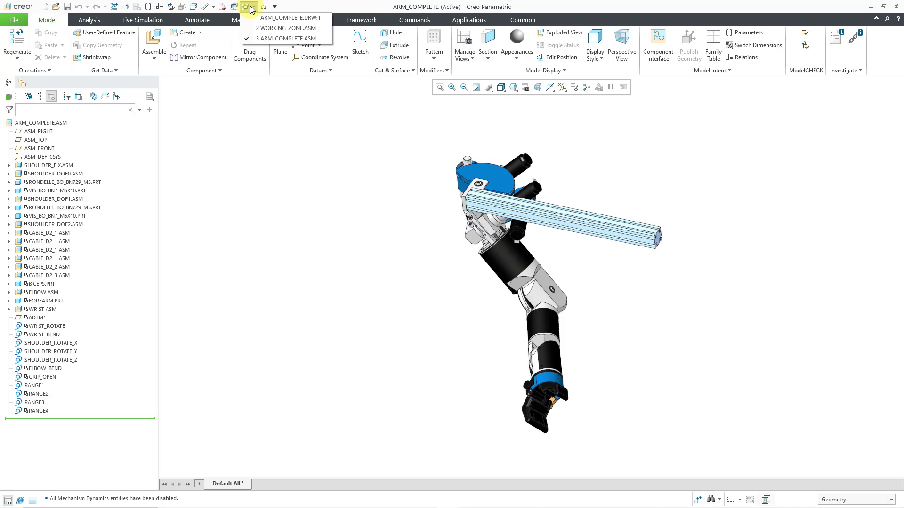
left_click(269, 28)
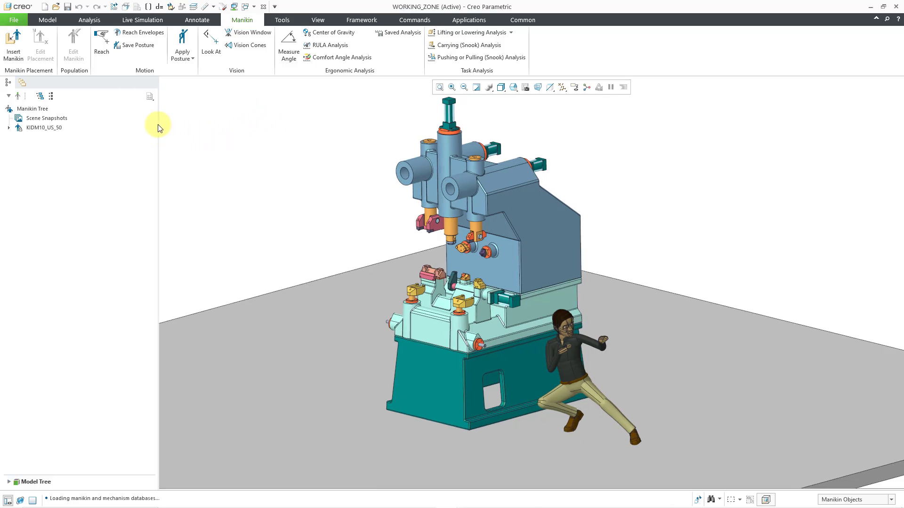
left_click(49, 19)
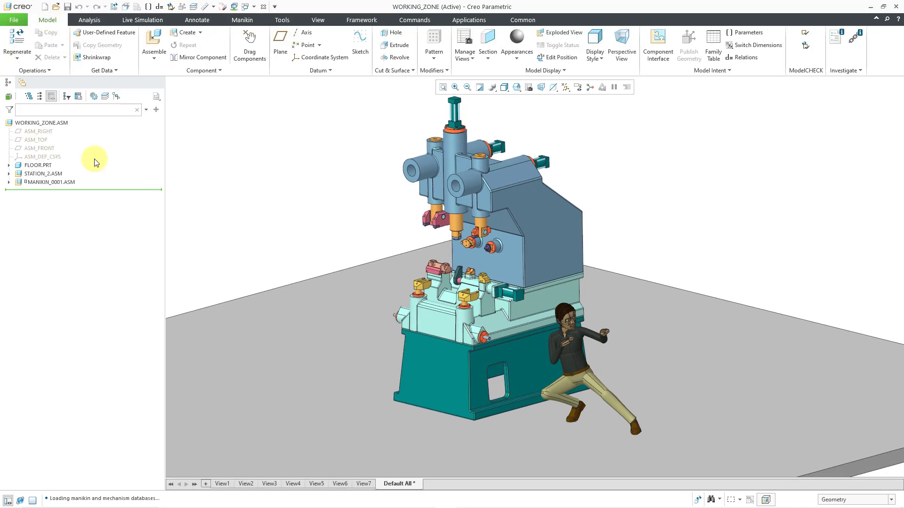
left_click(53, 183)
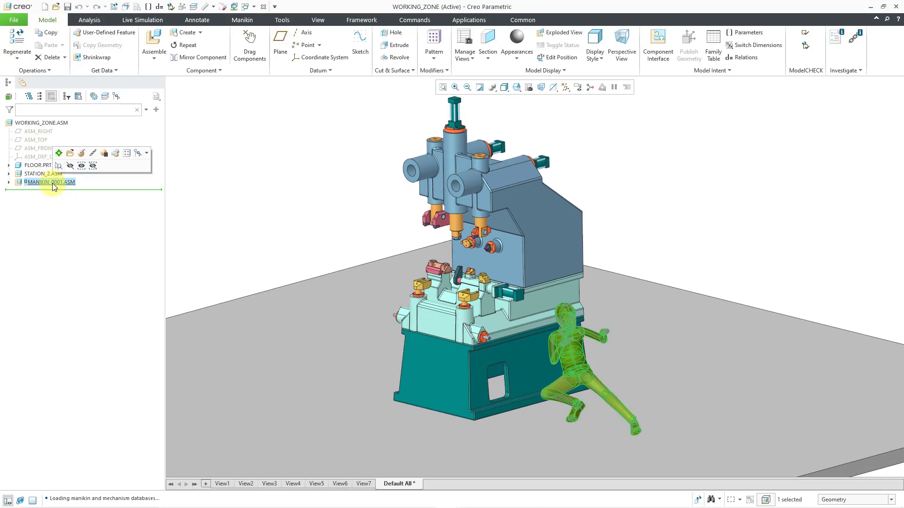
left_click(245, 193)
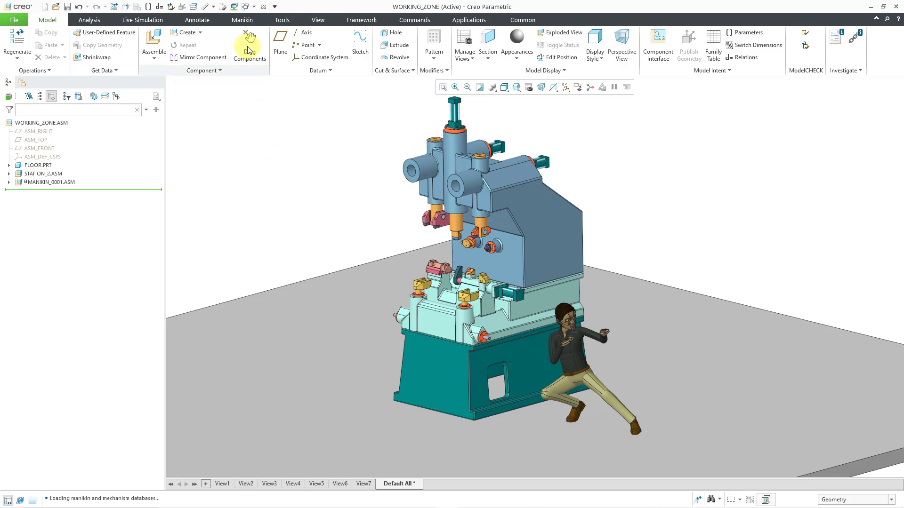
Examine the manikin posture library and the Create Snapshot option among the Manikin tools without applying either.
left_click(239, 20)
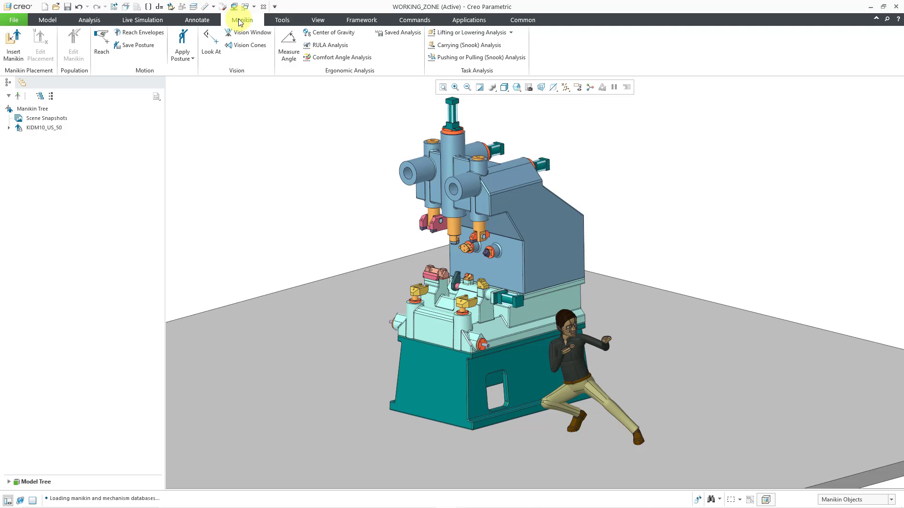
left_click(182, 58)
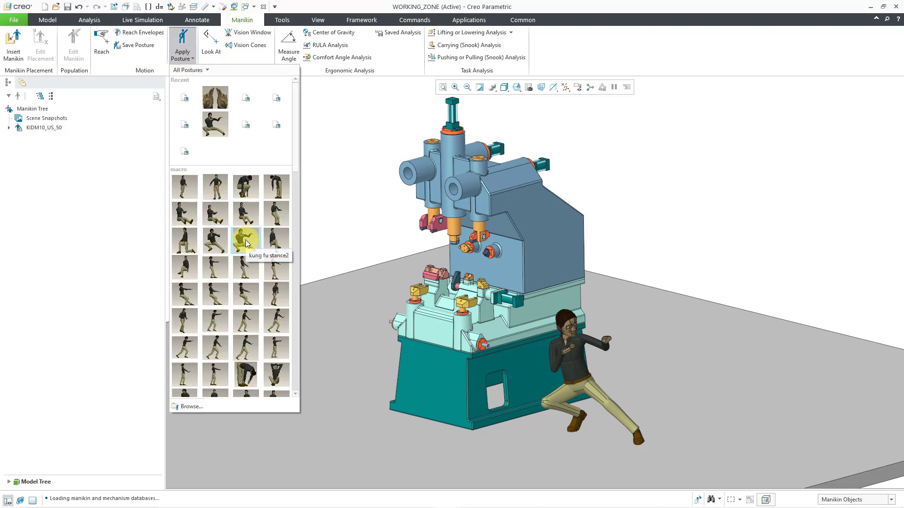
left_click(342, 188)
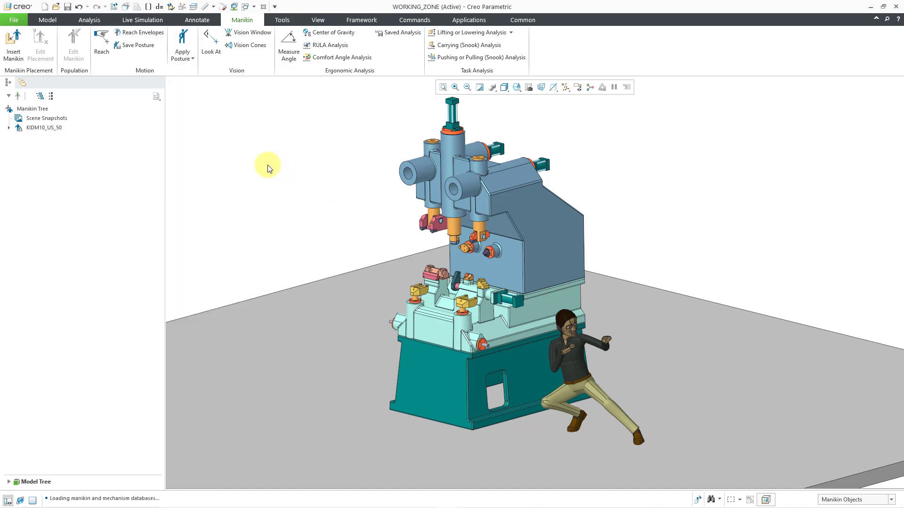
right_click(255, 163)
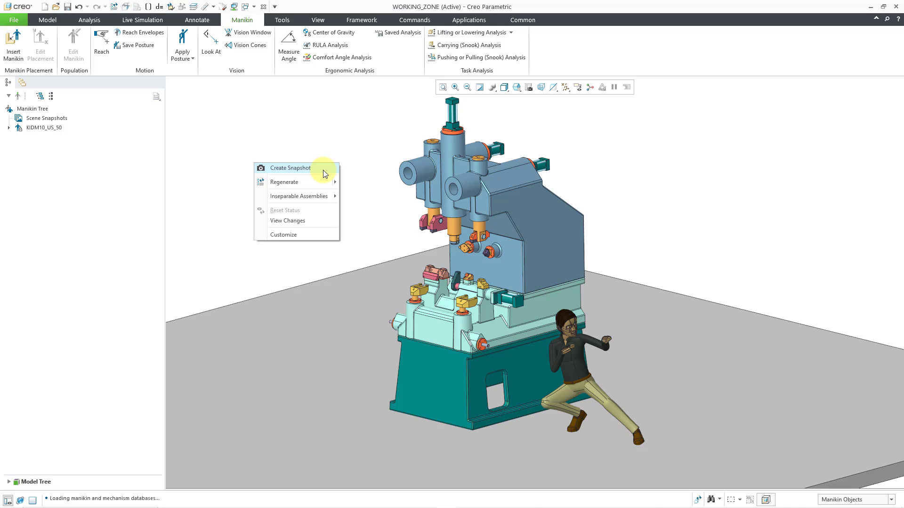
left_click(303, 144)
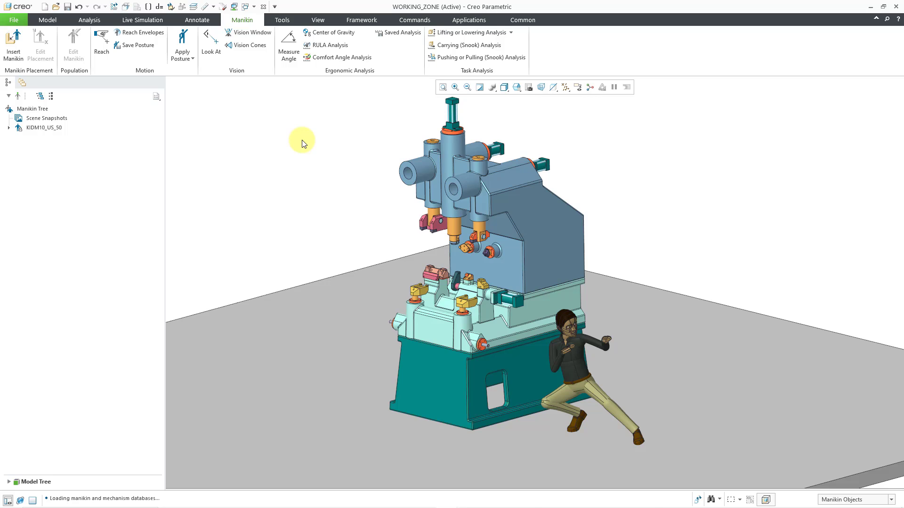
Close the WORKING_ZONE window and start Drag Components in ARM_COMPLETE to review its snapshots and constraints.
left_click(263, 6)
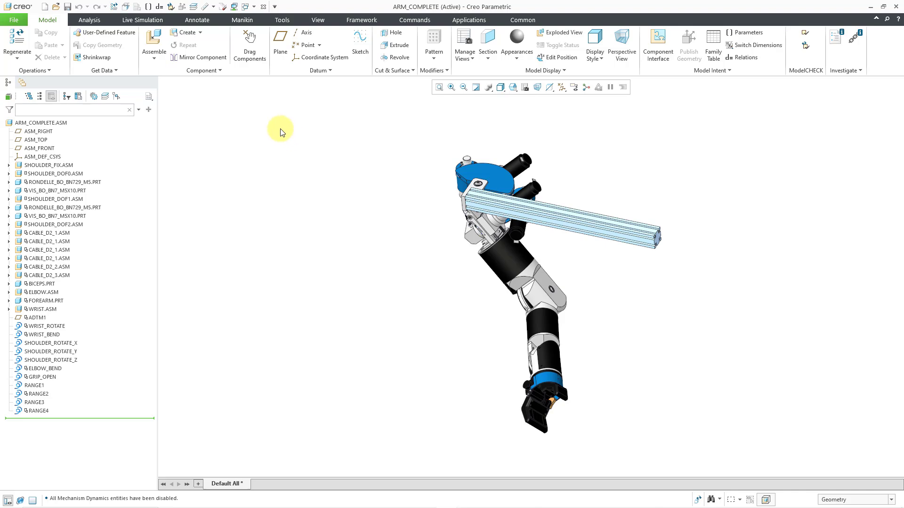
left_click(252, 50)
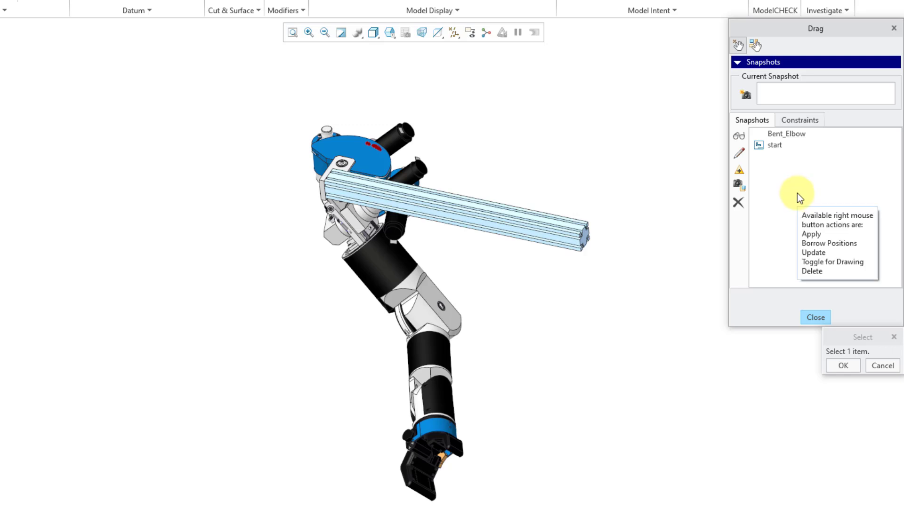
left_click(805, 121)
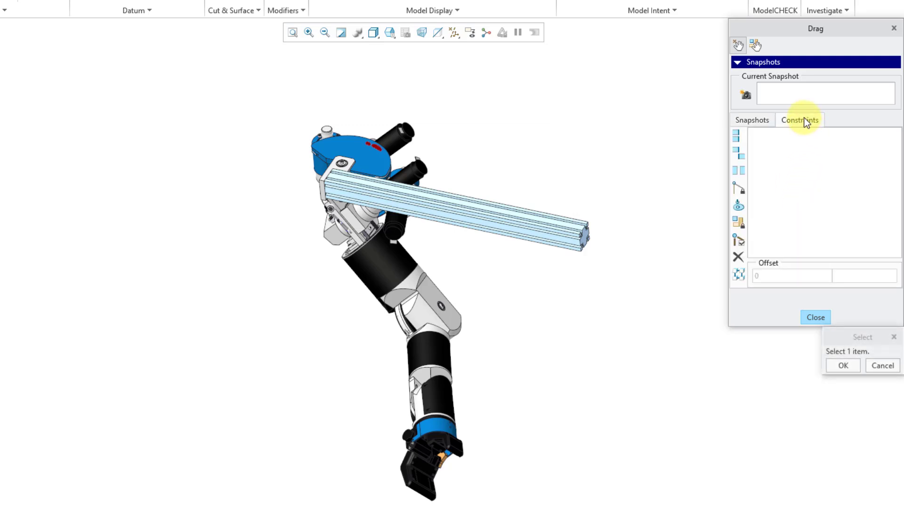
left_click(759, 122)
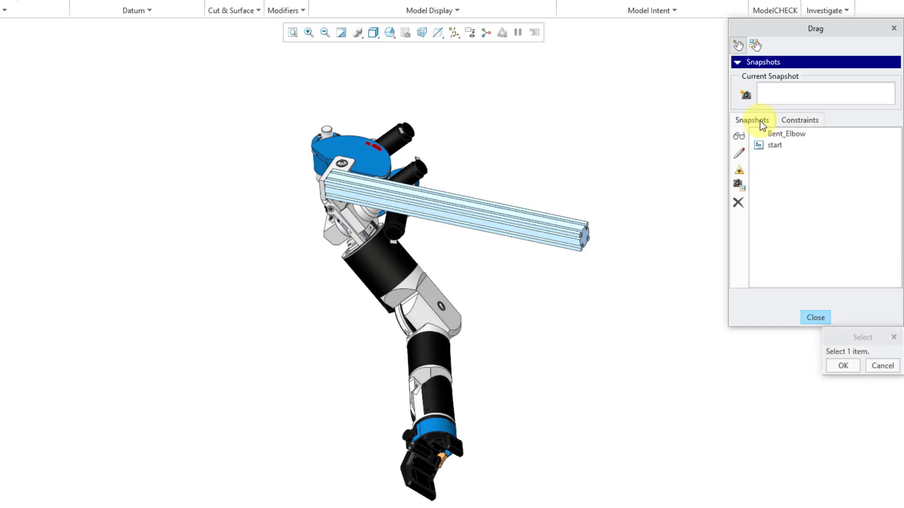
Apply the Bent_Elbow snapshot to the robot arm.
left_click(769, 149)
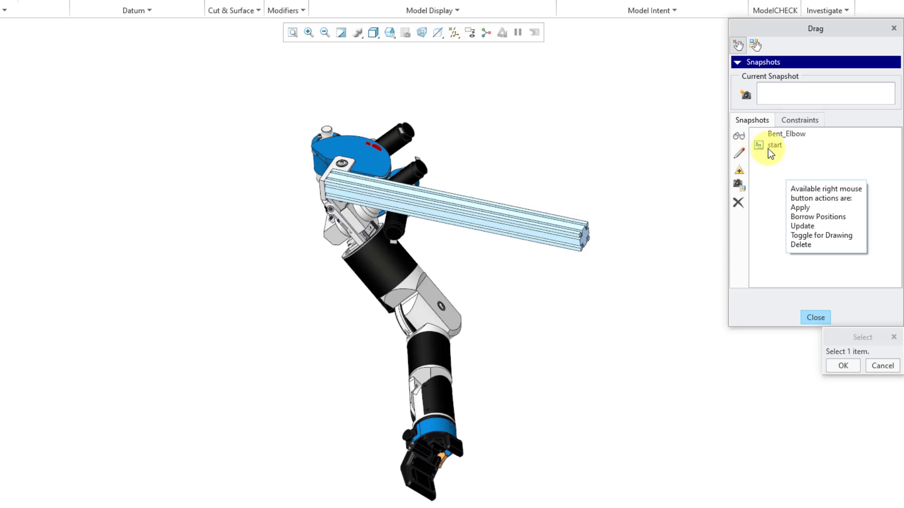
left_click(794, 136)
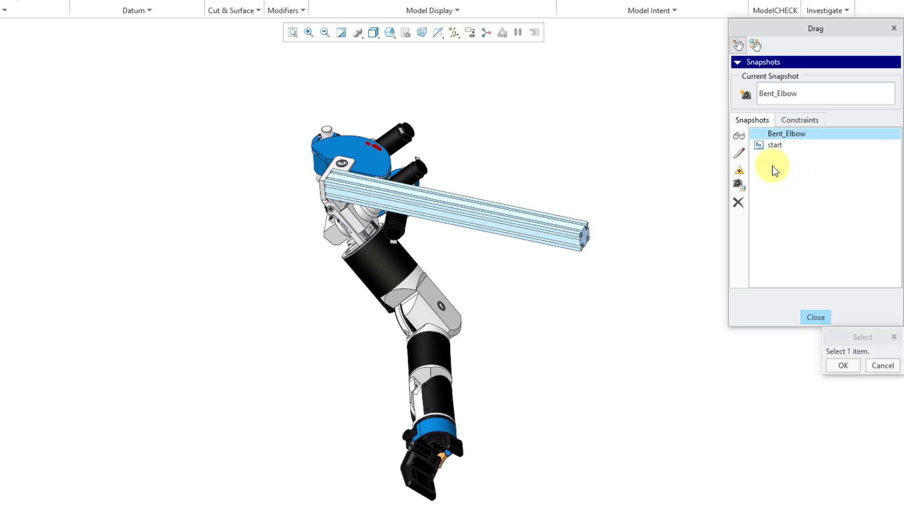
left_click(743, 138)
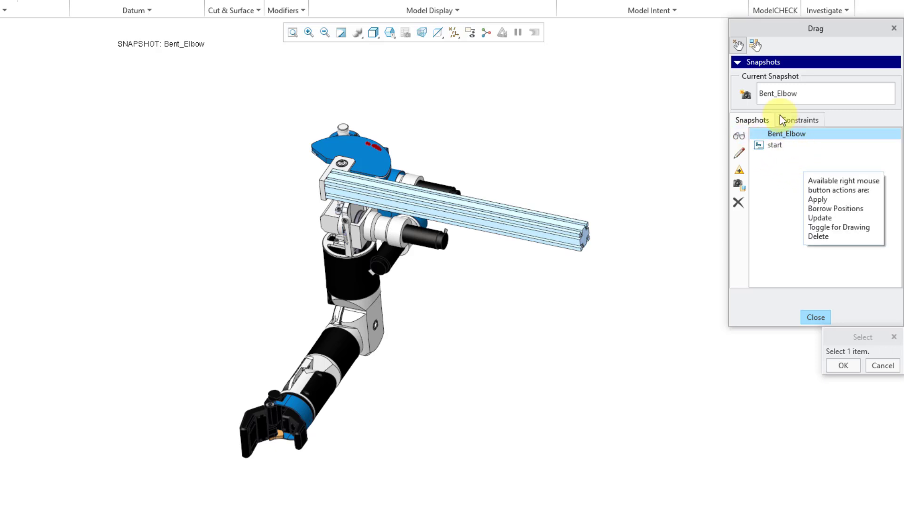
Try Point Drag on the robot arm near its wrist and cancel the movement.
left_click(738, 46)
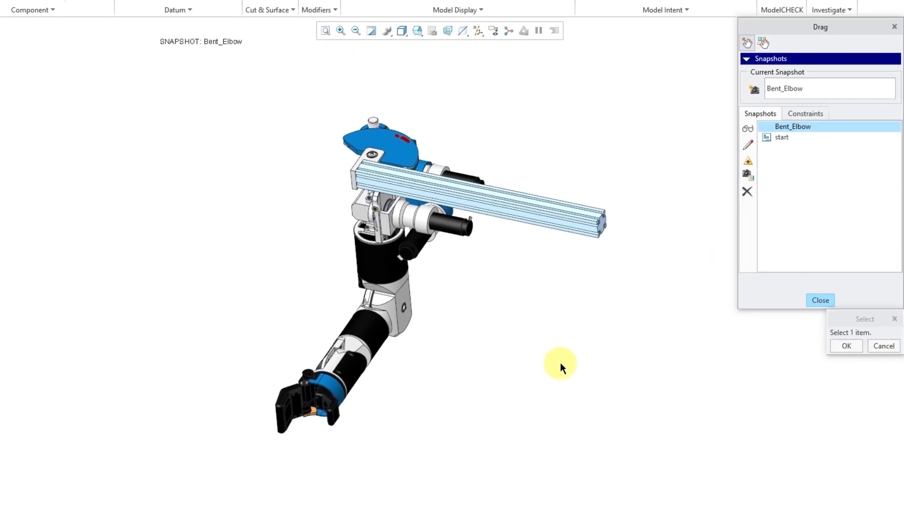
left_click(348, 406)
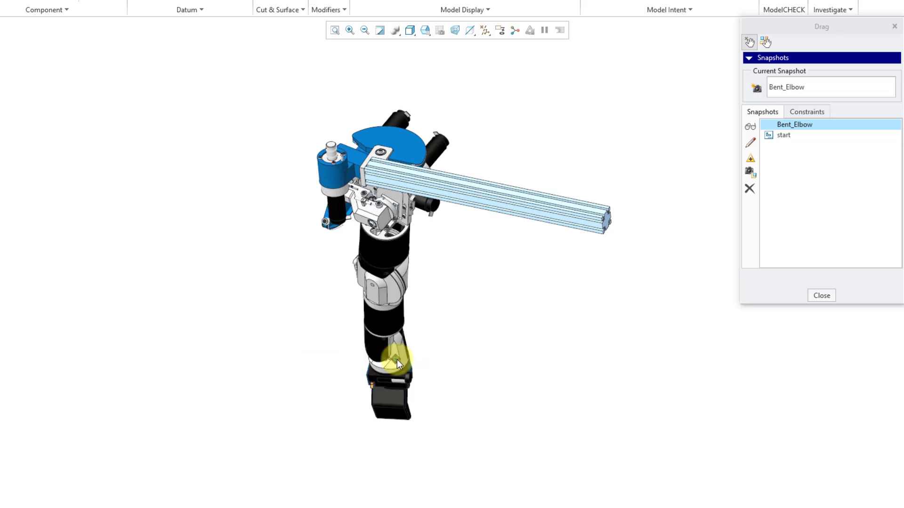
left_click(410, 373)
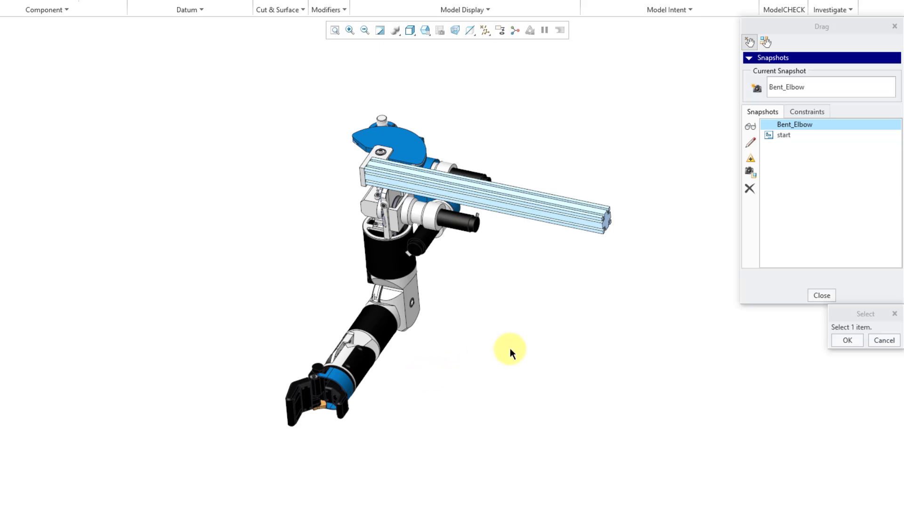
Try Rigid Body Drag on the black wrist section of the arm and cancel the movement.
left_click(768, 42)
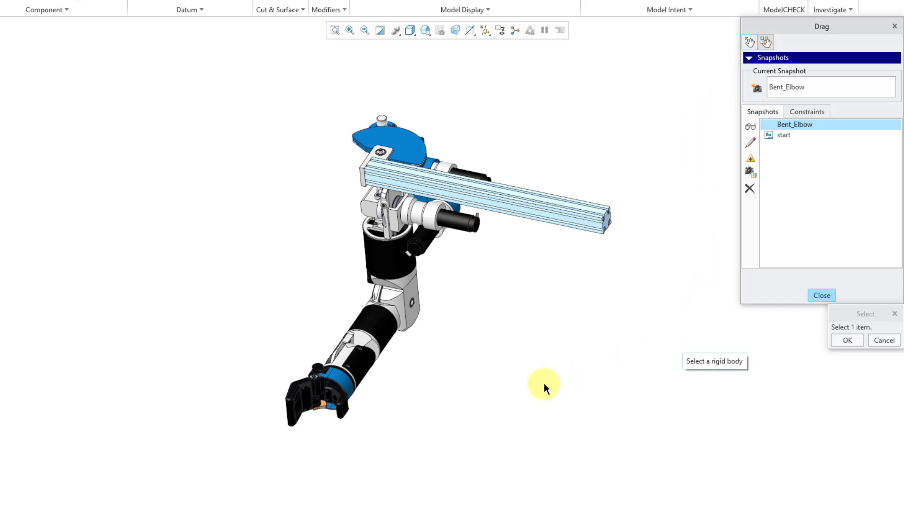
left_click(362, 366)
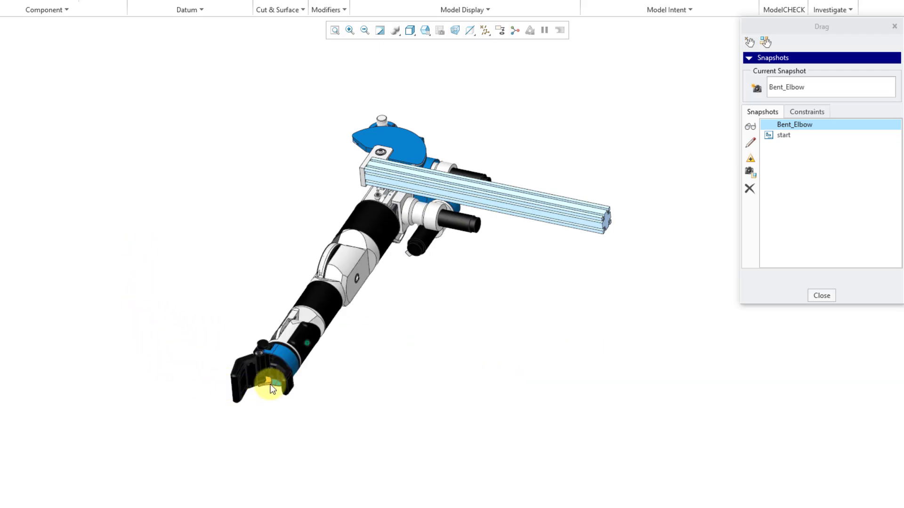
middle_click(450, 372)
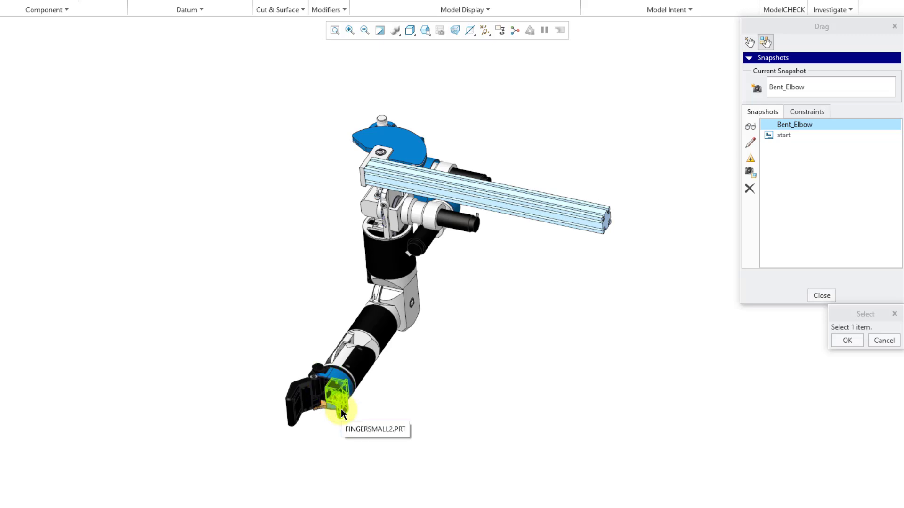
Try Rigid Body Drag on the gripper, cancel the movement and close the Drag dialog.
left_click(309, 402)
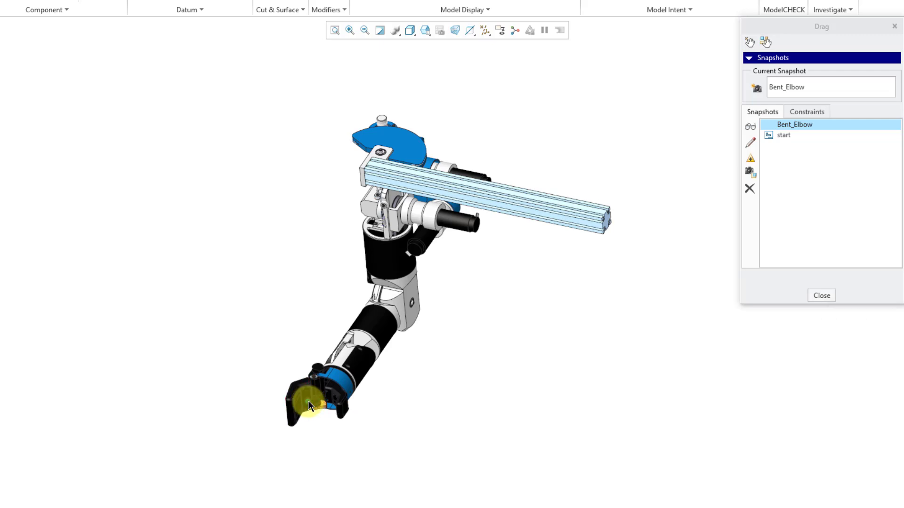
left_click_drag(308, 404, 230, 354)
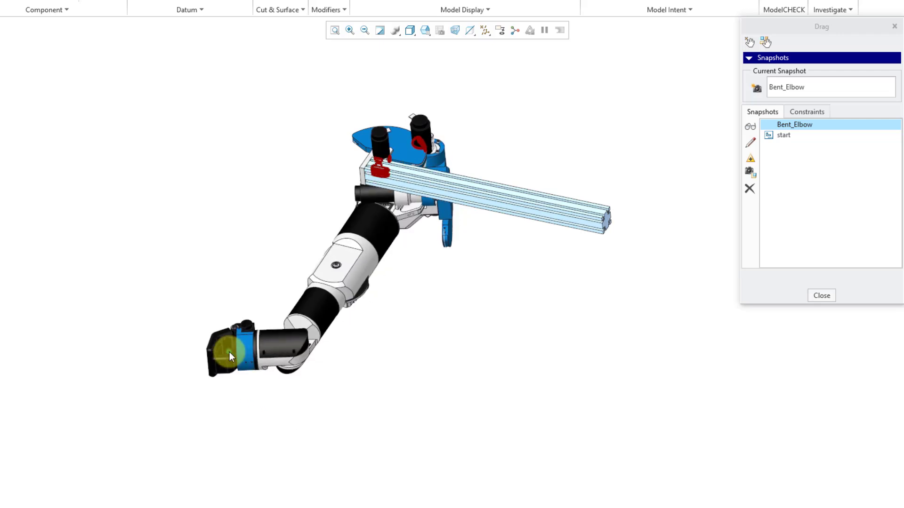
middle_click(229, 354)
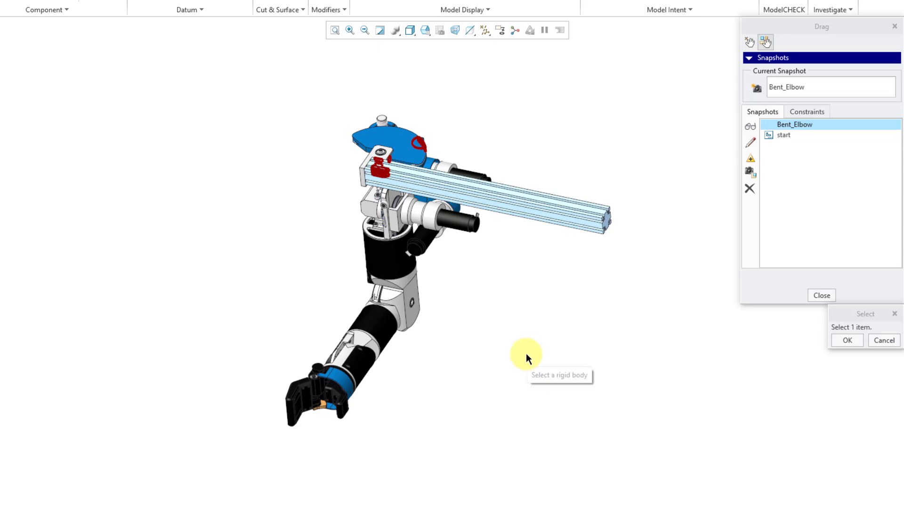
scroll(408, 164, "up", 2)
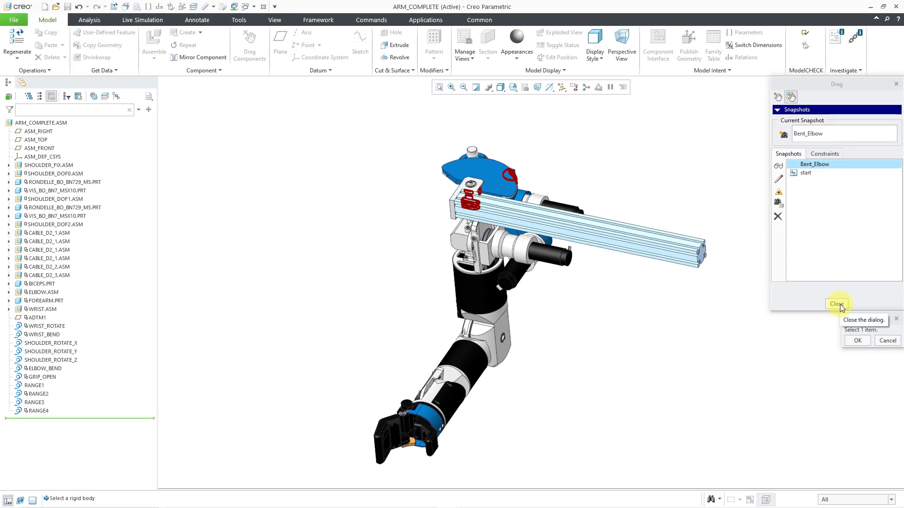
left_click(838, 304)
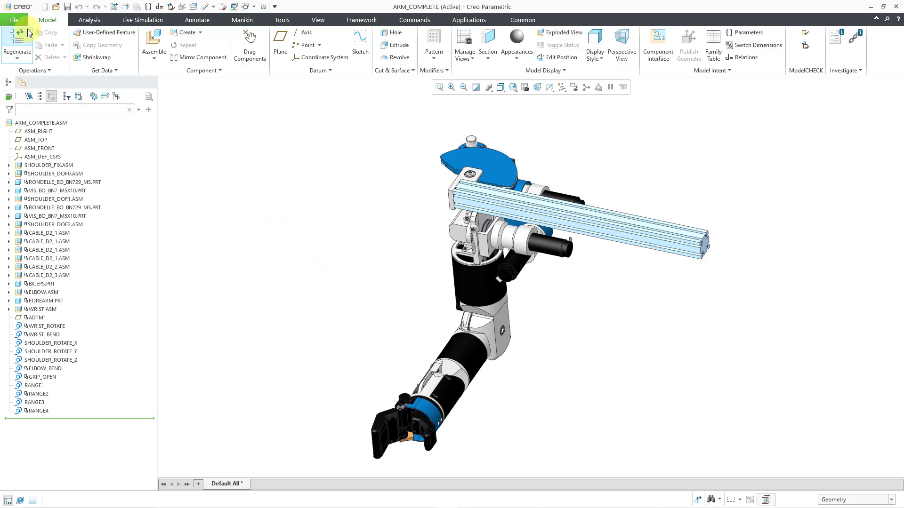
Review the assembly's collision detection settings in Model Properties and set them to No collision detection.
left_click(13, 20)
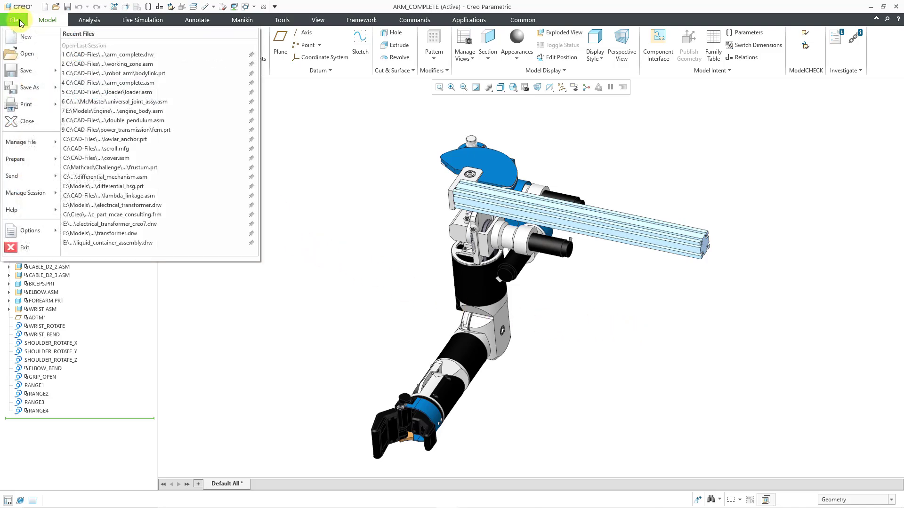
left_click(31, 161)
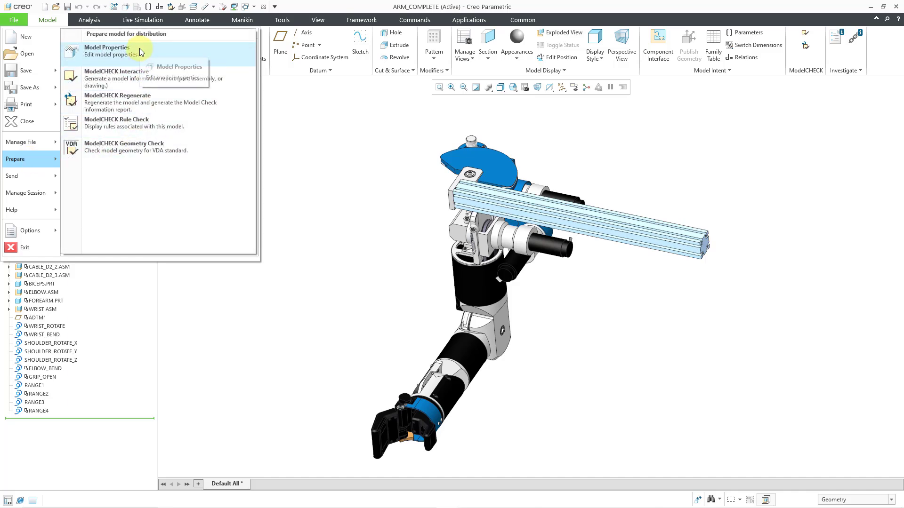
left_click(140, 52)
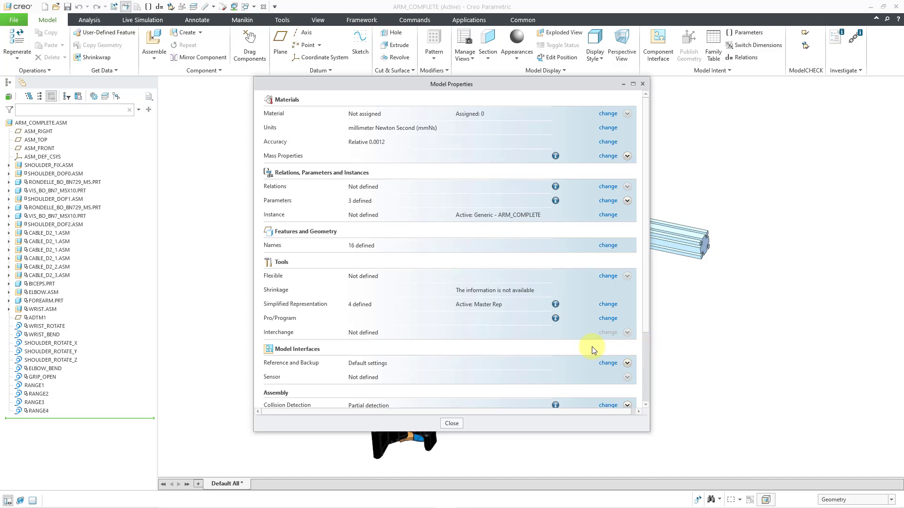
scroll(575, 344, "down", 3)
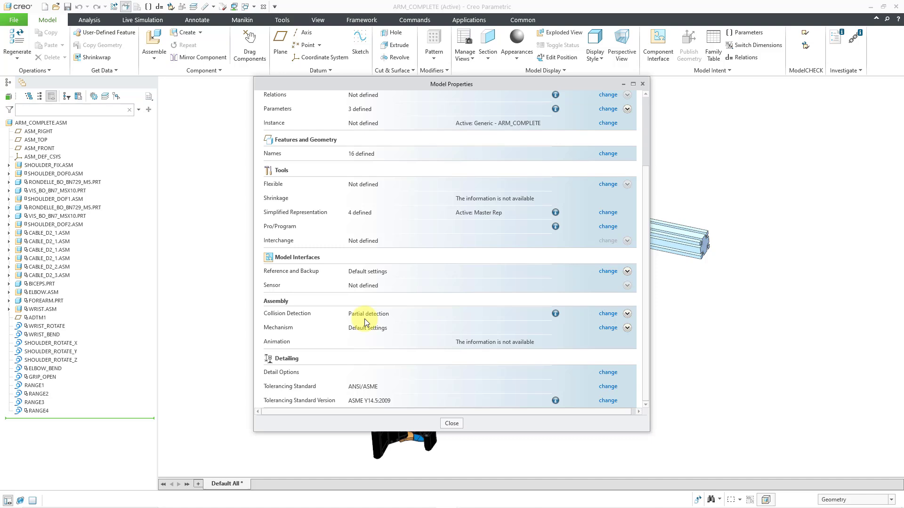
left_click(607, 314)
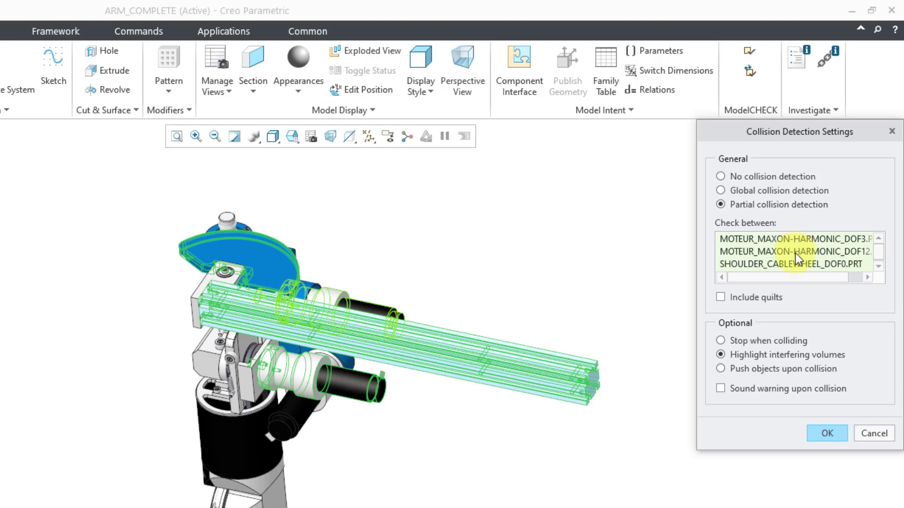
scroll(795, 253, "down", 1)
scroll(790, 256, "up", 1)
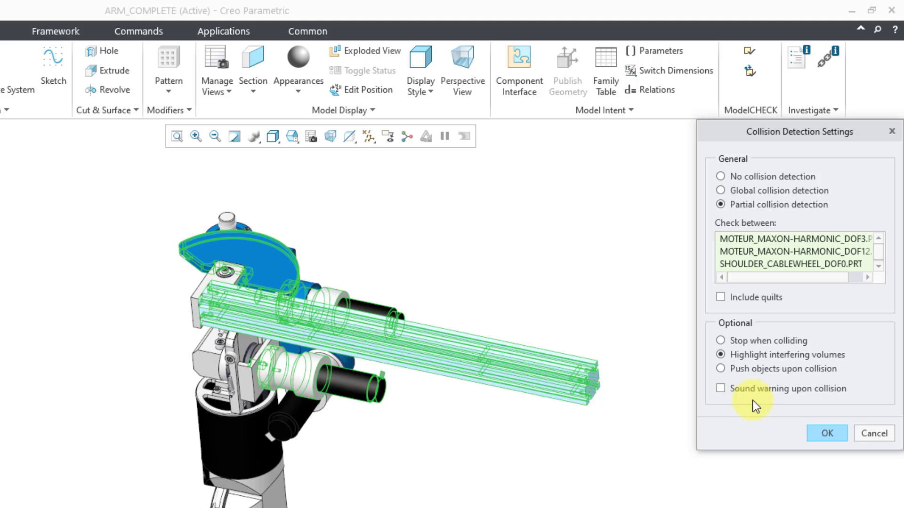
left_click(721, 177)
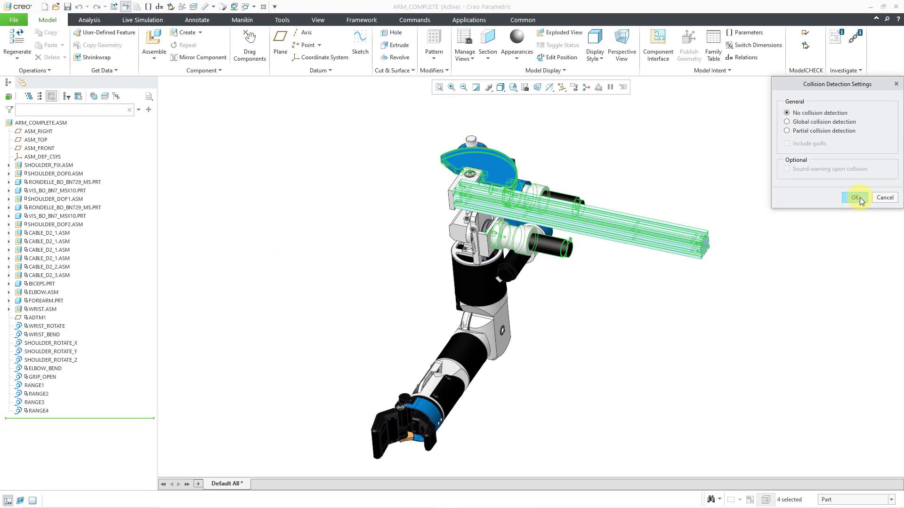
left_click(855, 197)
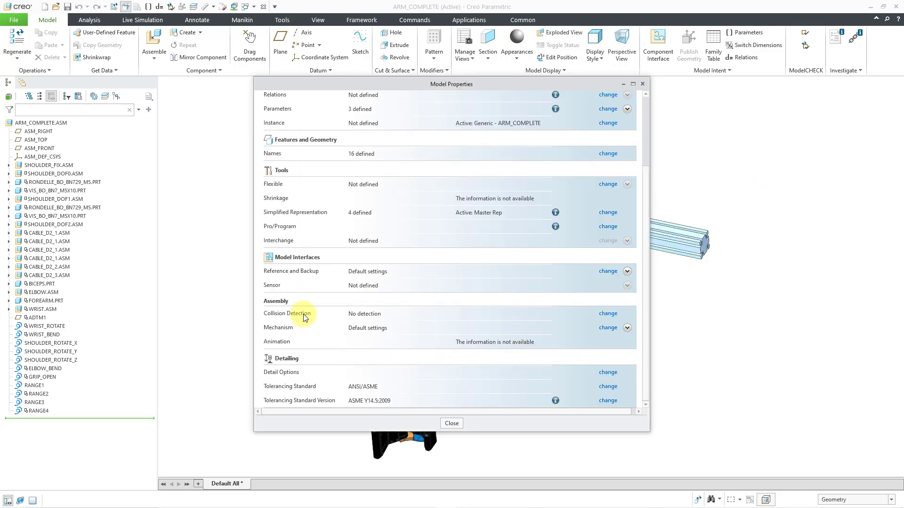
left_click(452, 424)
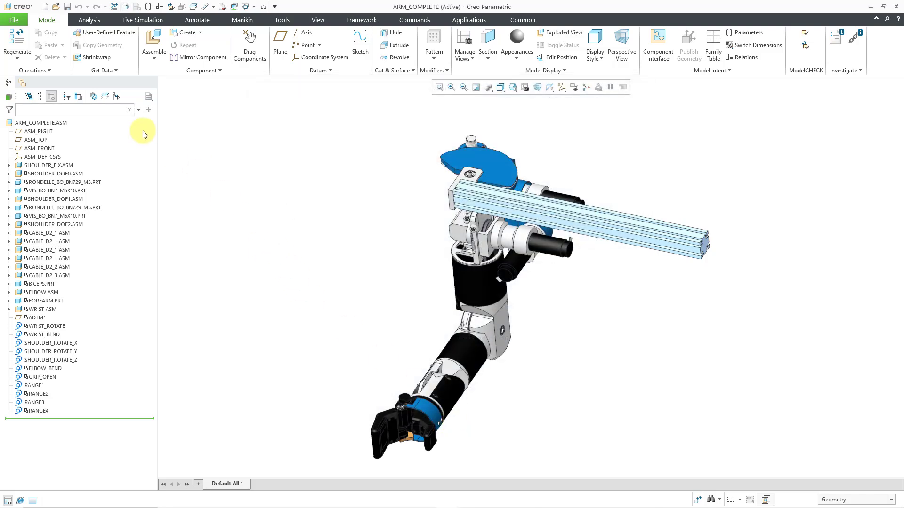
Examine the enable_advance_collision option and its available values in the Configuration Editor, and leave without saving changes.
left_click(13, 20)
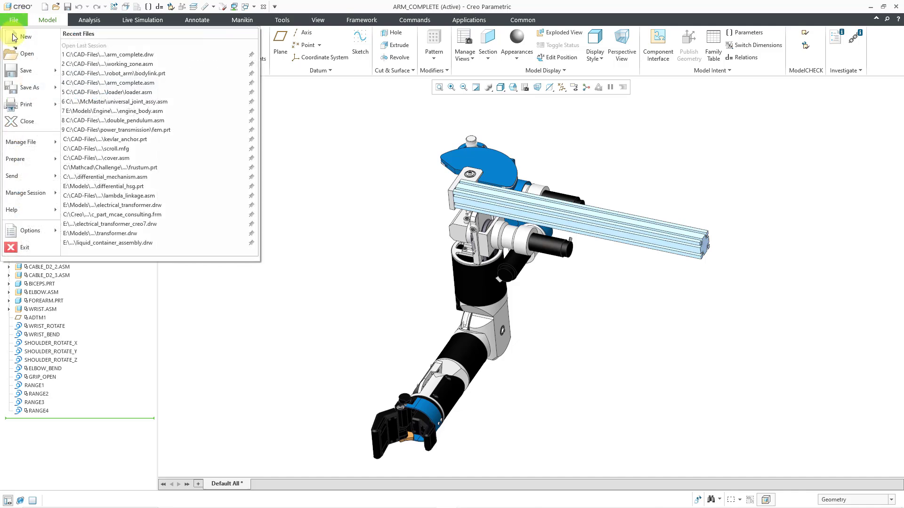
mouse_move(33, 230)
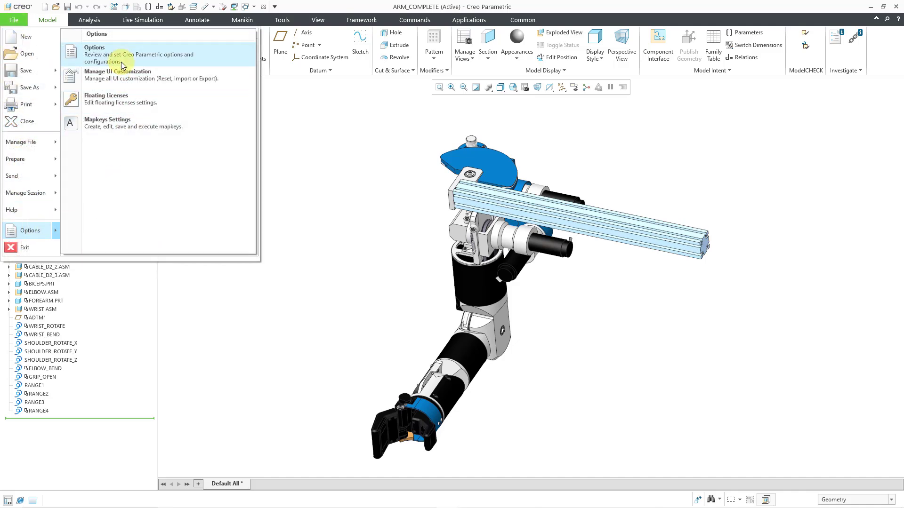
left_click(117, 59)
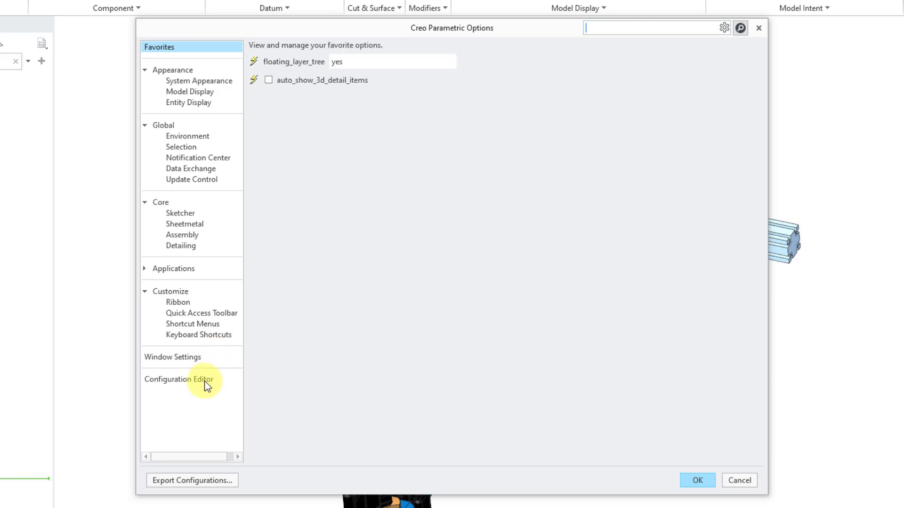
left_click(265, 348)
scroll(377, 301, "down", 3)
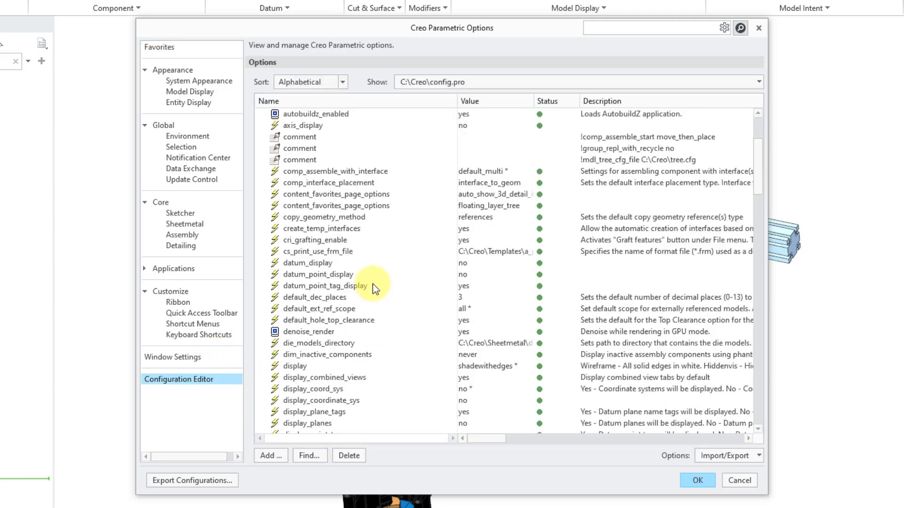
scroll(371, 281, "down", 6)
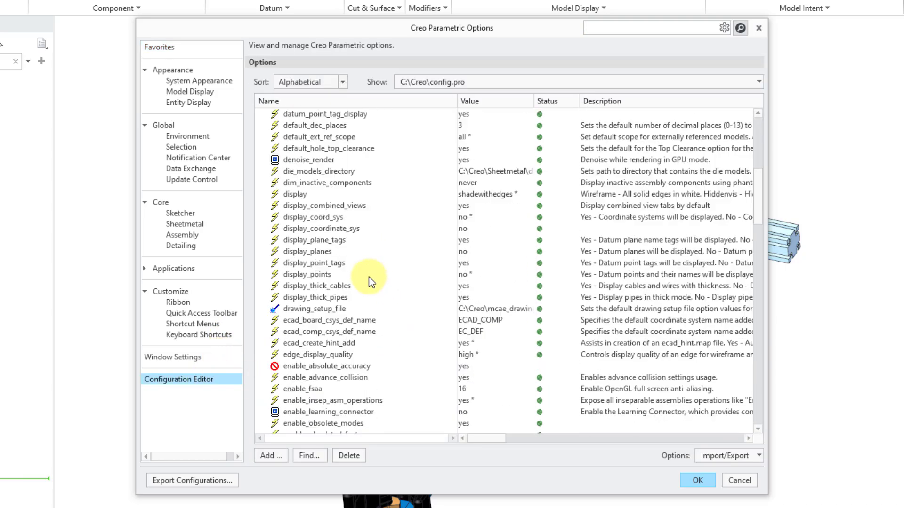
scroll(370, 281, "down", 2)
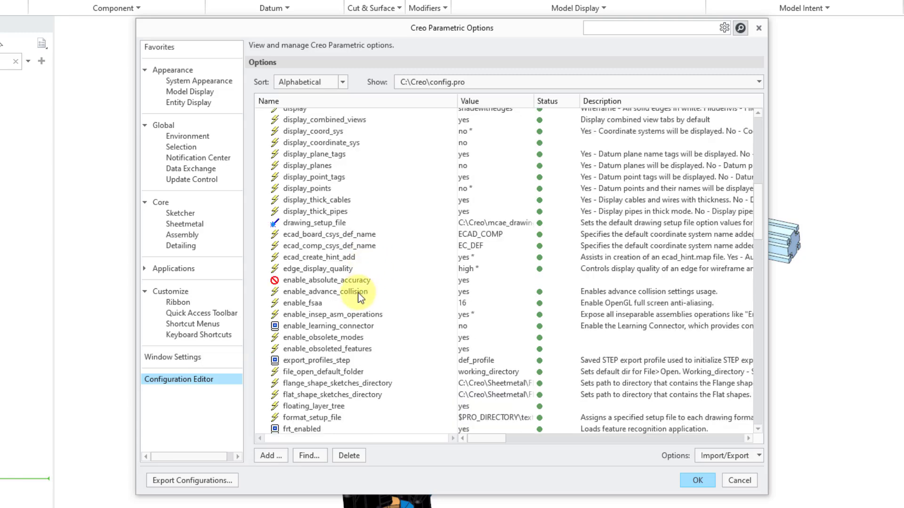
left_click(359, 293)
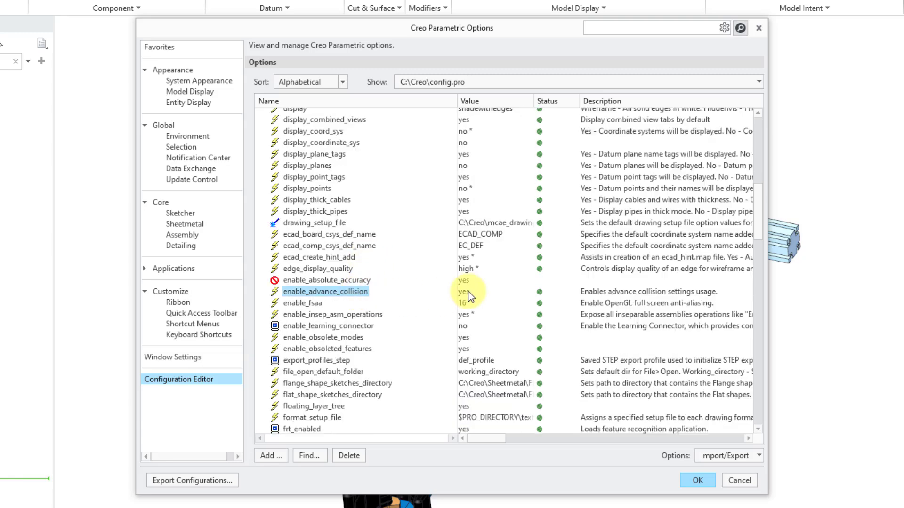
left_click(493, 292)
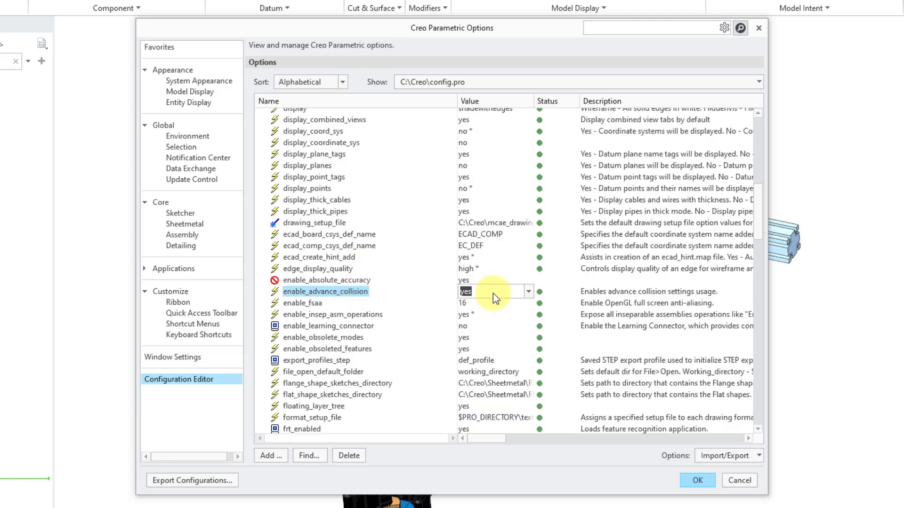
left_click(529, 291)
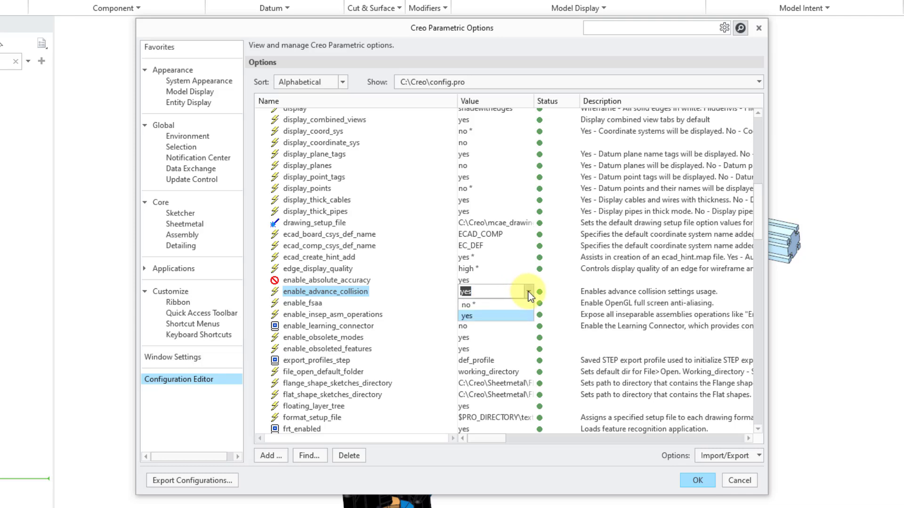
left_click(529, 293)
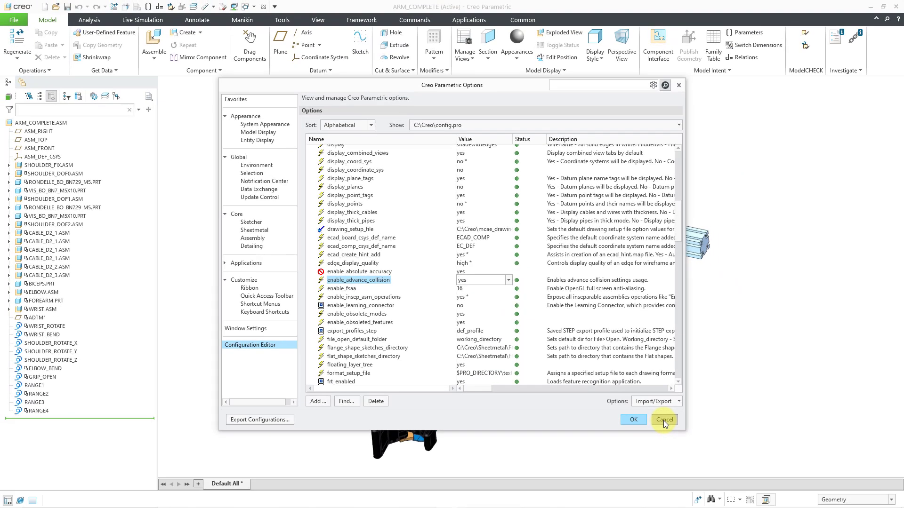
left_click(740, 480)
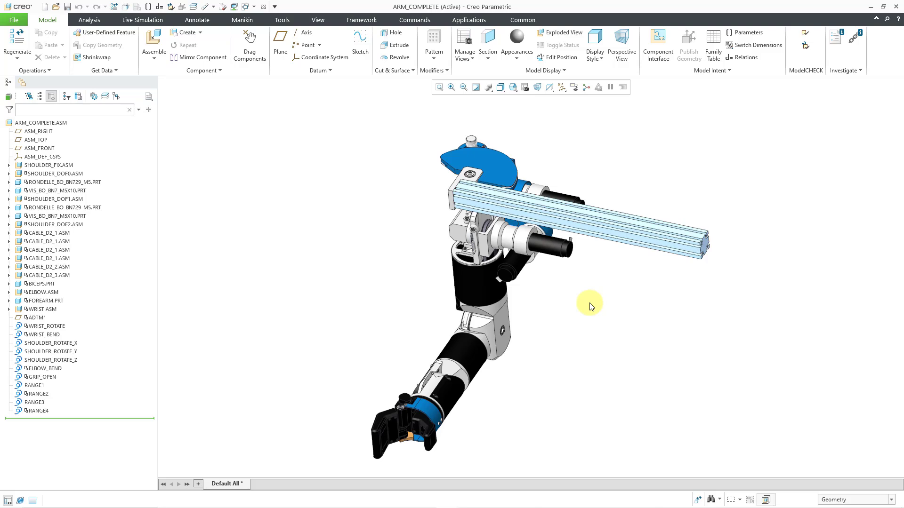
Restart Drag Components and display the start snapshot despite the outdated-snapshot prompt, followed by the Bent_Elbow snapshot.
left_click(248, 56)
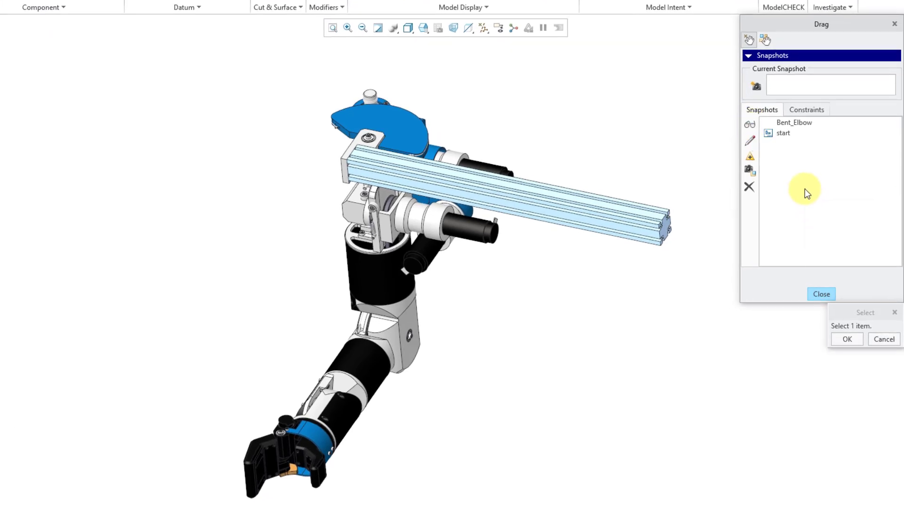
double_click(783, 134)
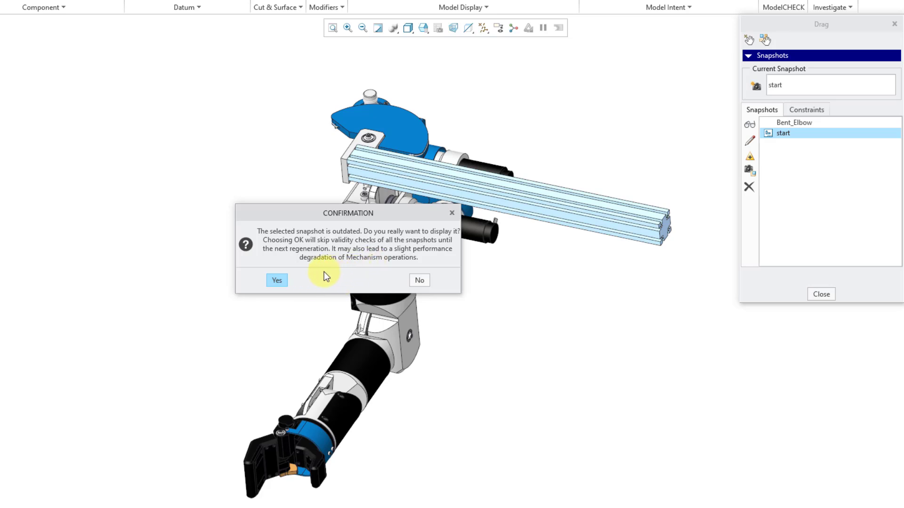
left_click(277, 281)
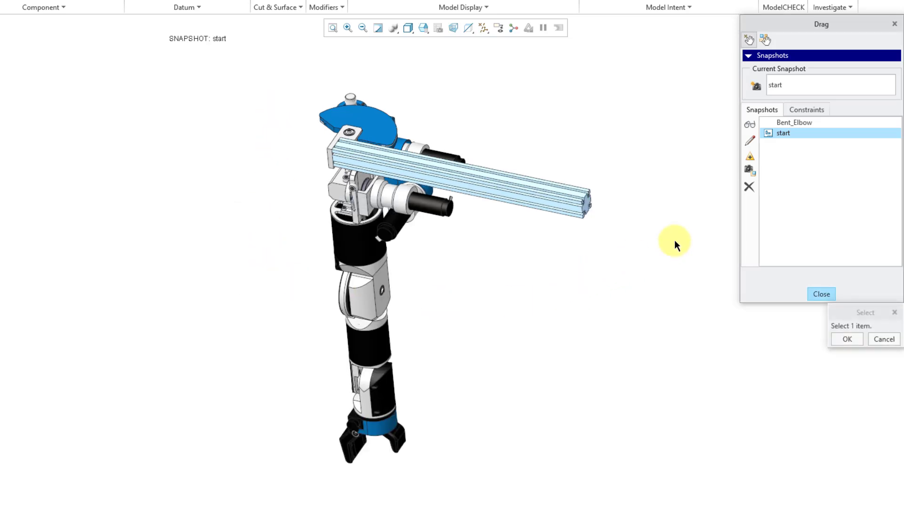
double_click(796, 124)
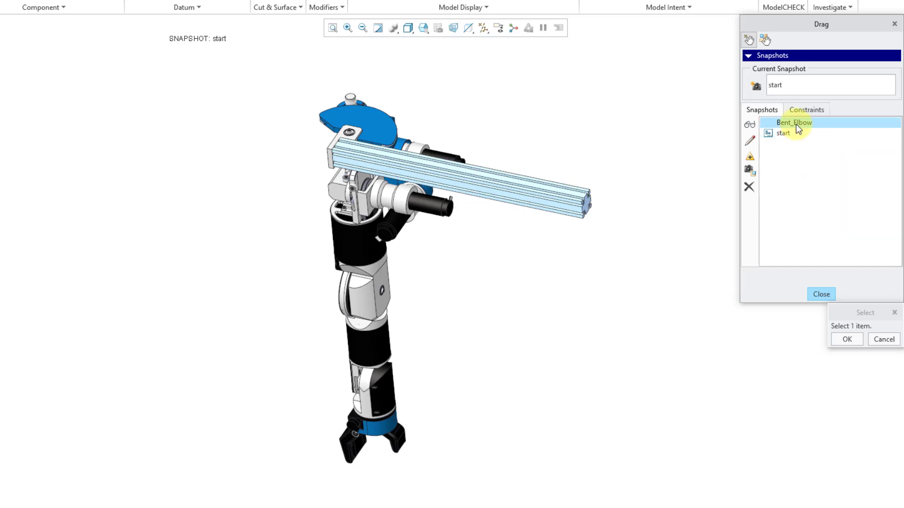
Move the gripper outward with Rigid Body Drag and take a new snapshot of the arm's current position.
left_click(766, 44)
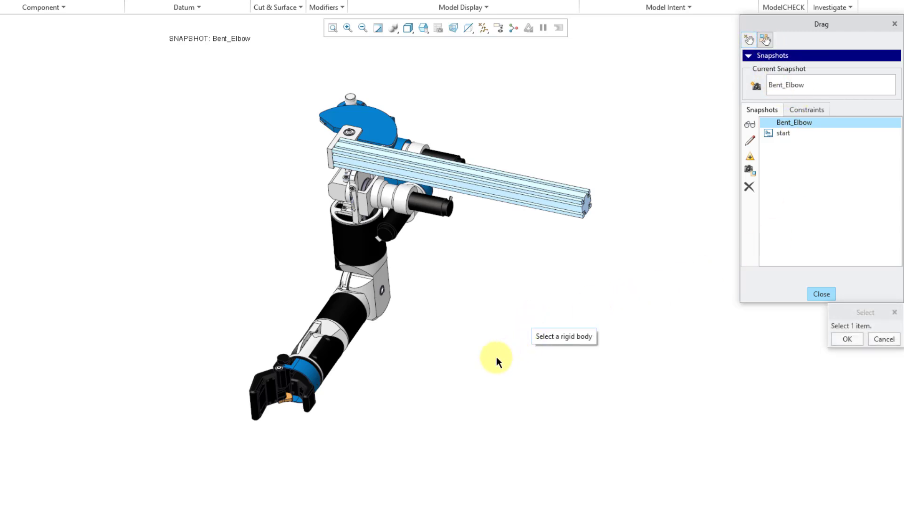
left_click(317, 383)
left_click_drag(322, 387, 509, 402)
left_click(509, 402)
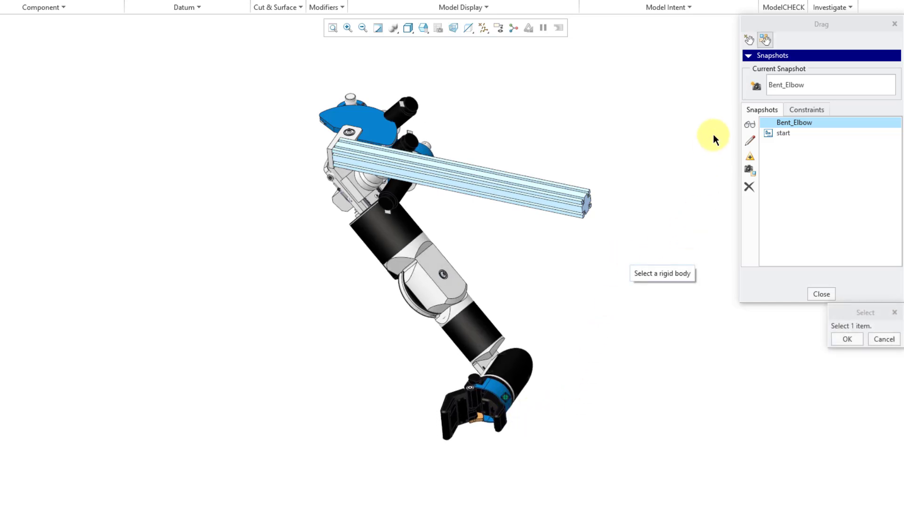
left_click(756, 87)
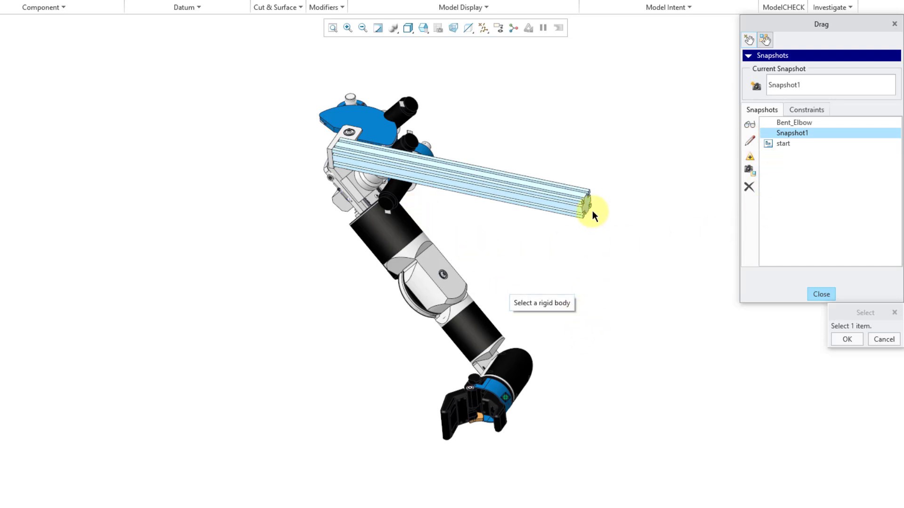
left_click(507, 407)
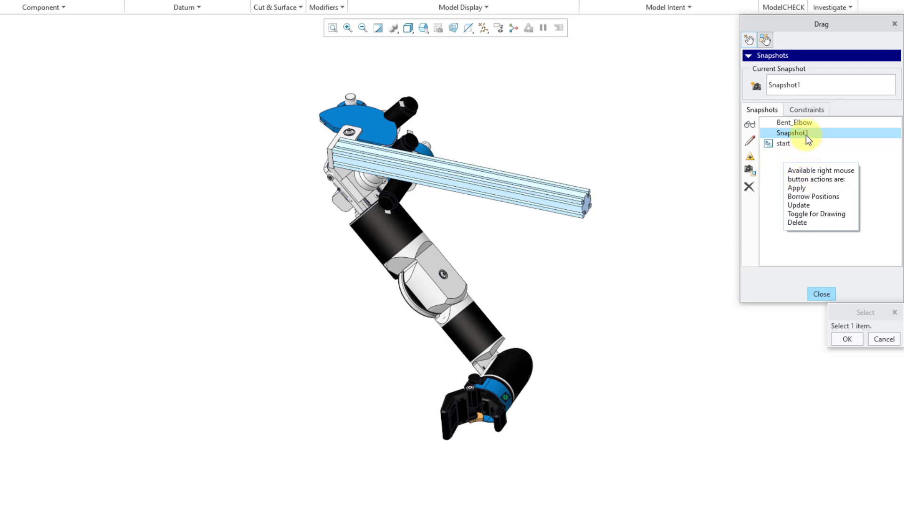
Borrow the positions of the wrist and gripper bodies from the start snapshot for Snapshot1.
left_click(751, 147)
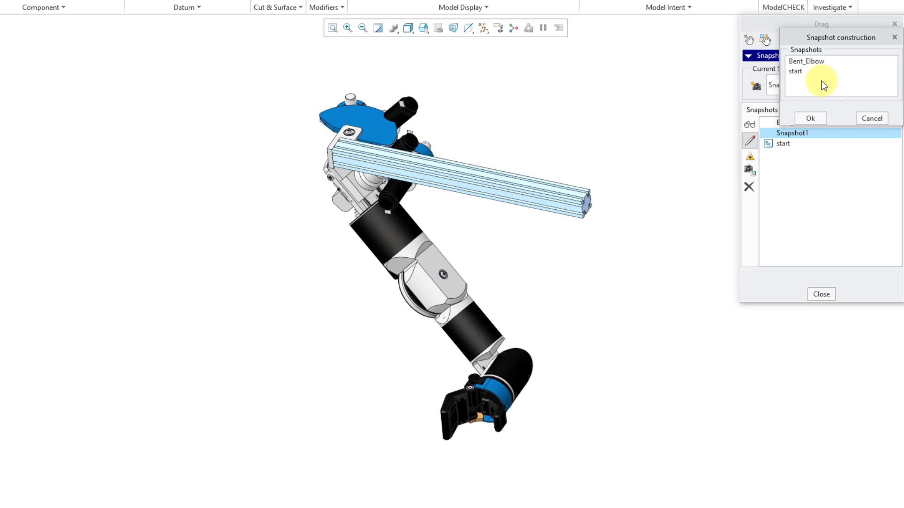
left_click(799, 73)
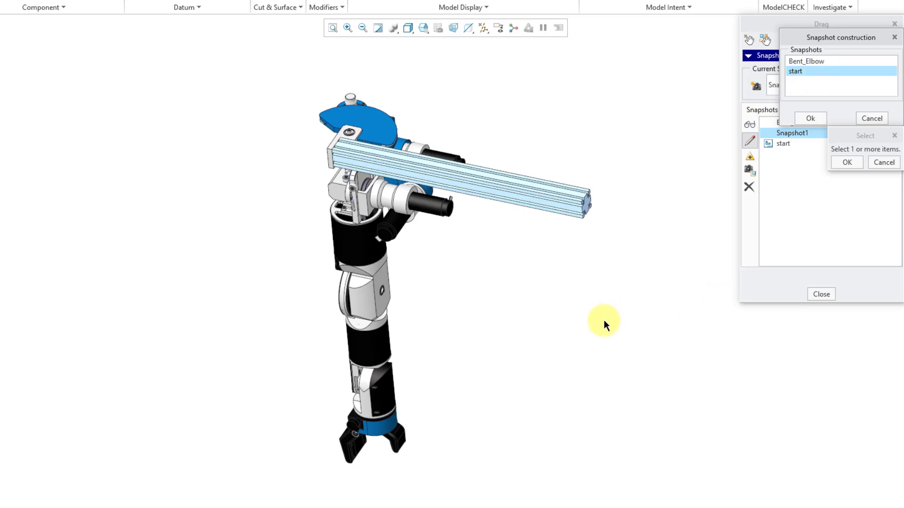
left_click(383, 393)
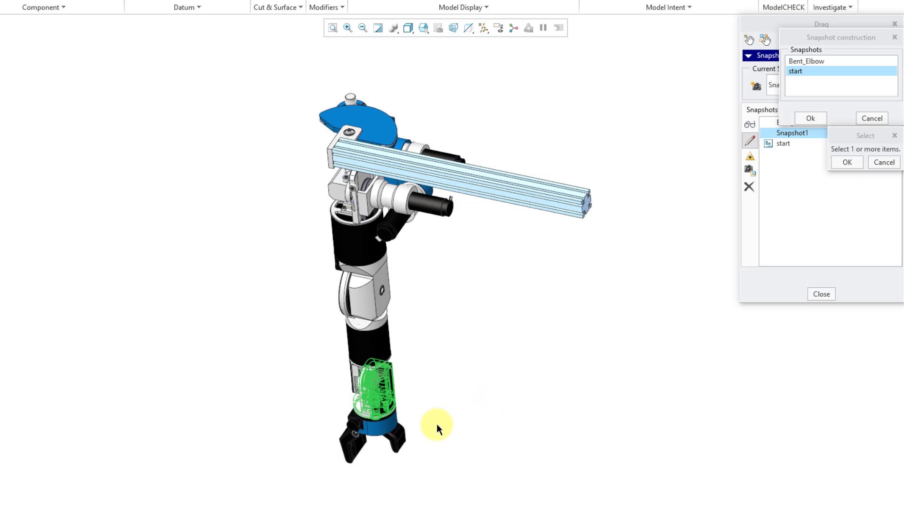
left_click(391, 426)
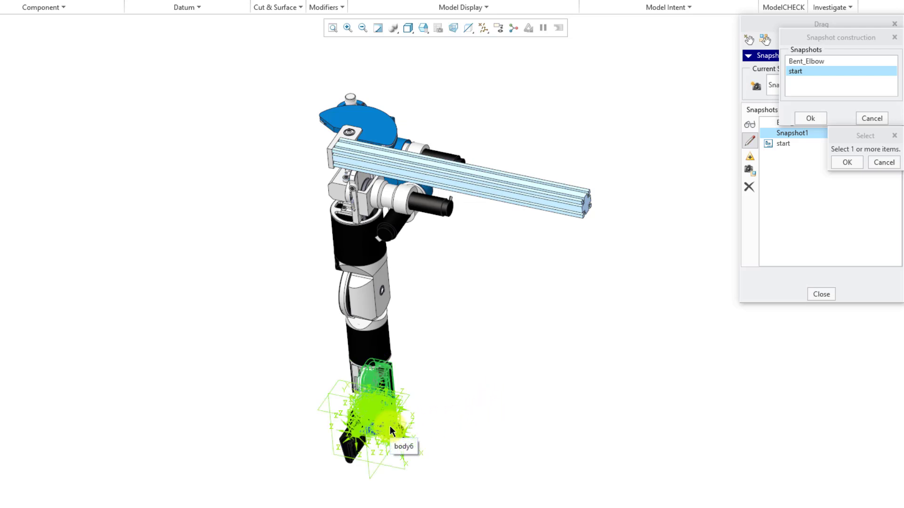
left_click(354, 453)
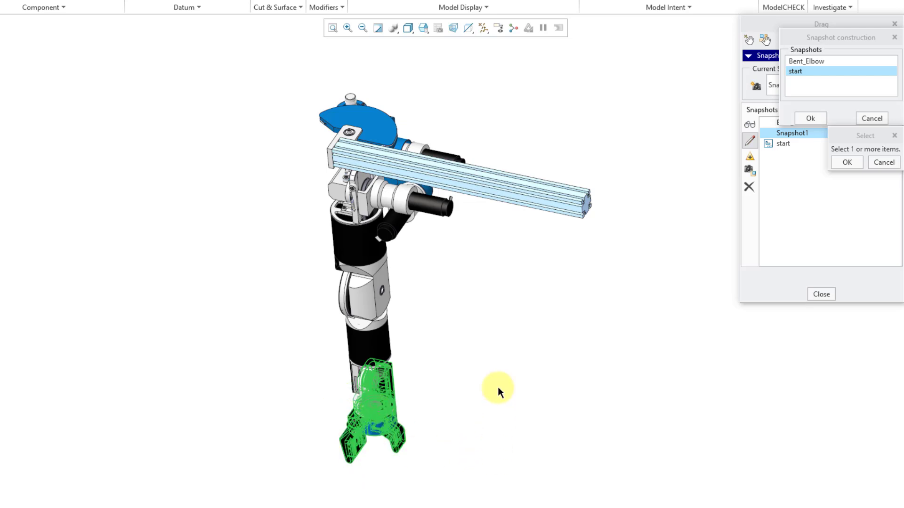
left_click(847, 162)
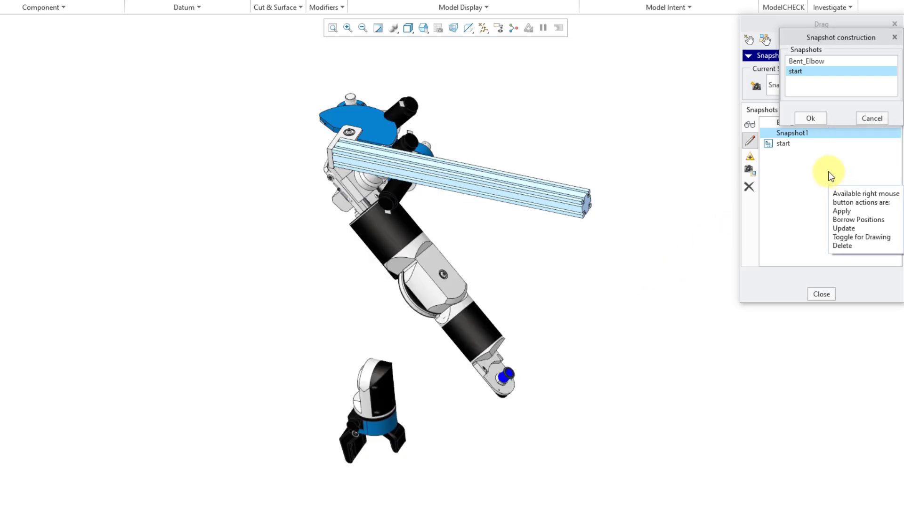
left_click(810, 118)
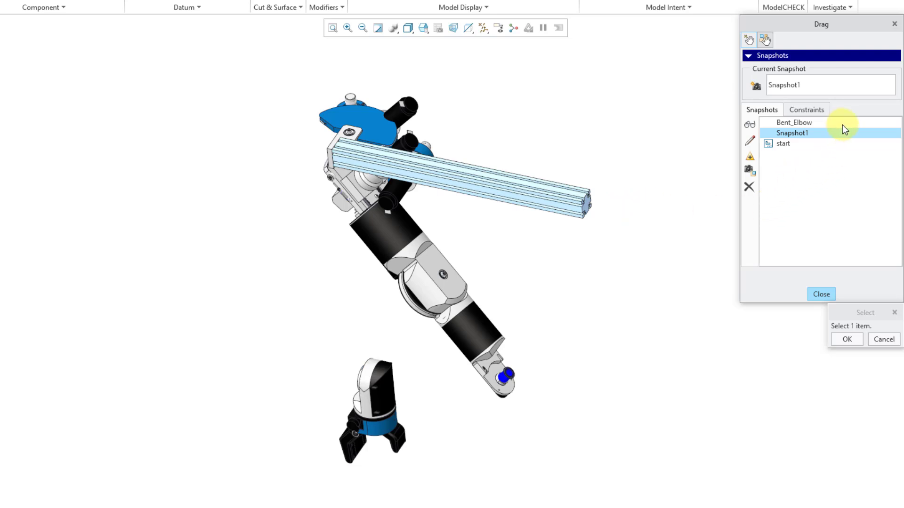
Reassemble the model to reconnect the detached wrist and gripper, and update Snapshot1 with the current position.
left_click(815, 111)
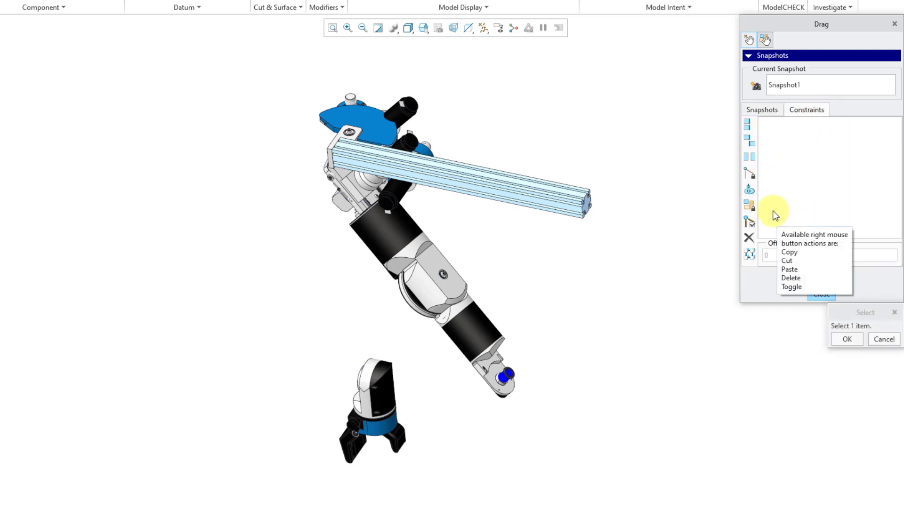
left_click(752, 257)
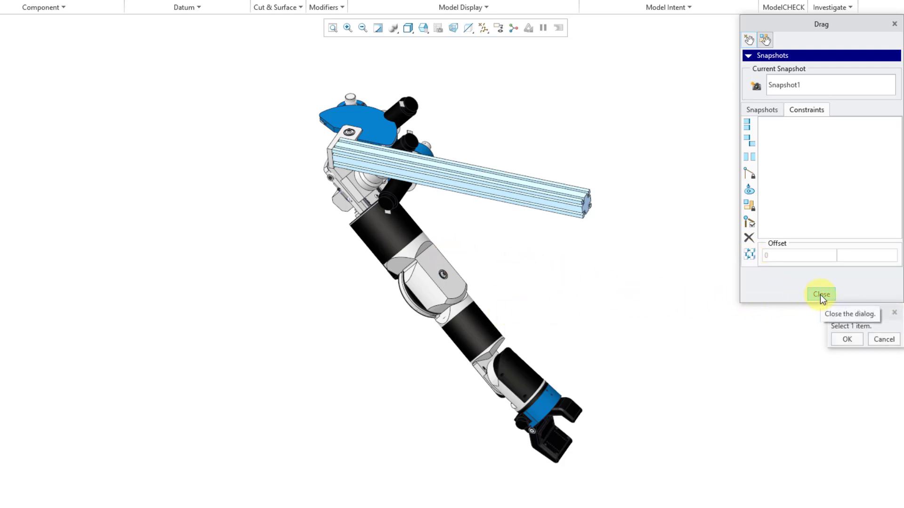
left_click(843, 339)
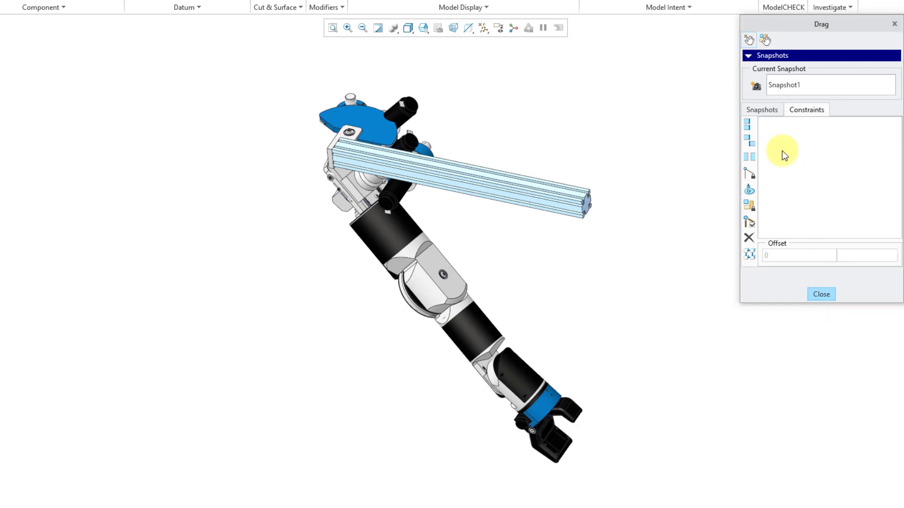
left_click(767, 110)
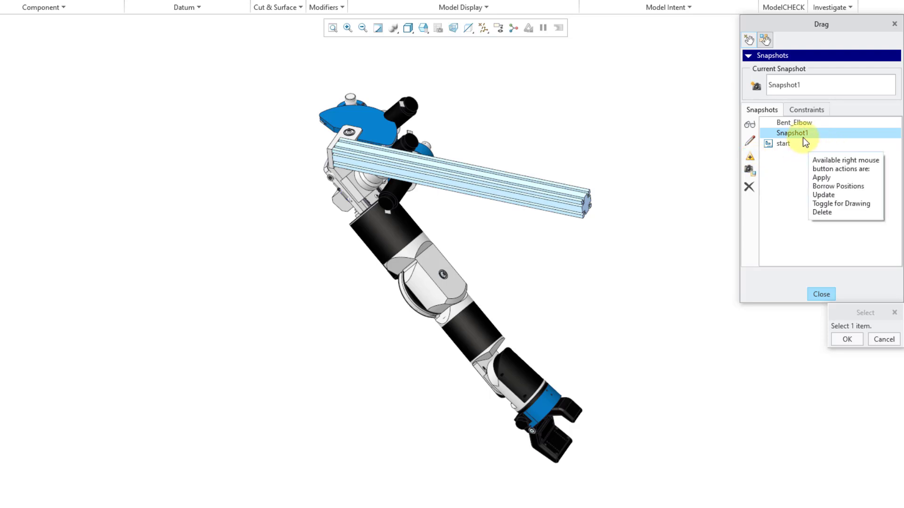
left_click(750, 159)
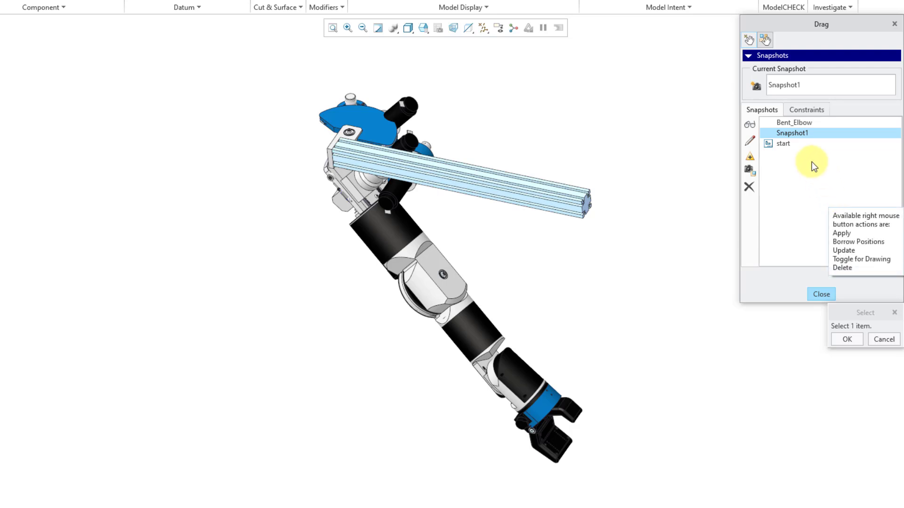
Display the start, Bent_Elbow and Snapshot1 snapshots one after another to compare the arm's positions.
double_click(787, 146)
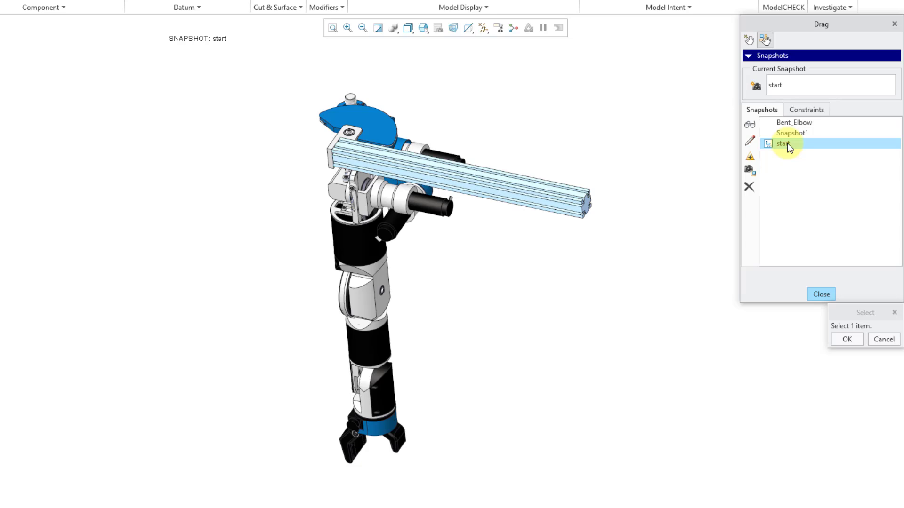
double_click(803, 122)
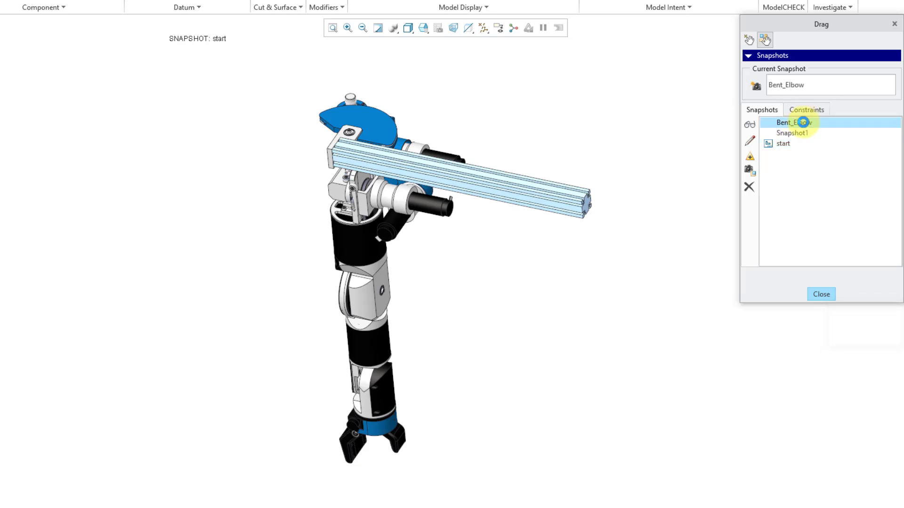
double_click(797, 134)
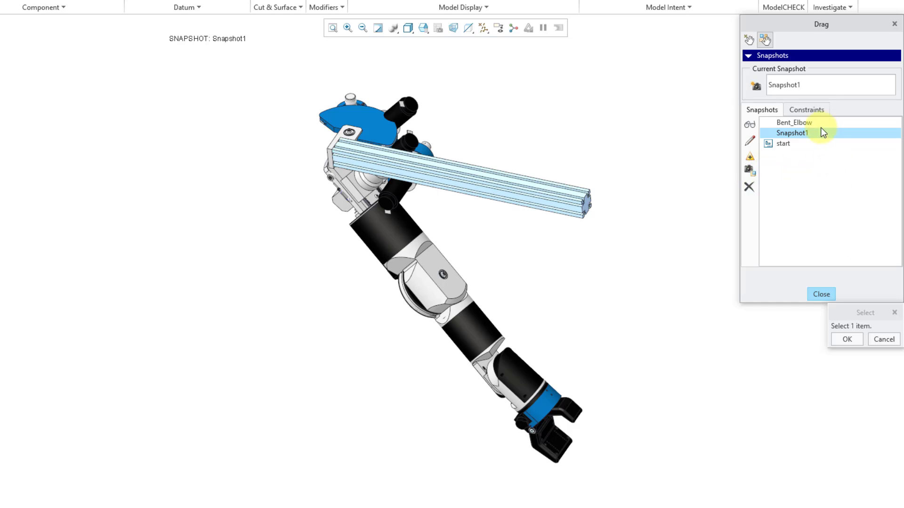
Make the Bent_Elbow snapshot available for use in drawings and close the Drag dialog.
left_click(806, 123)
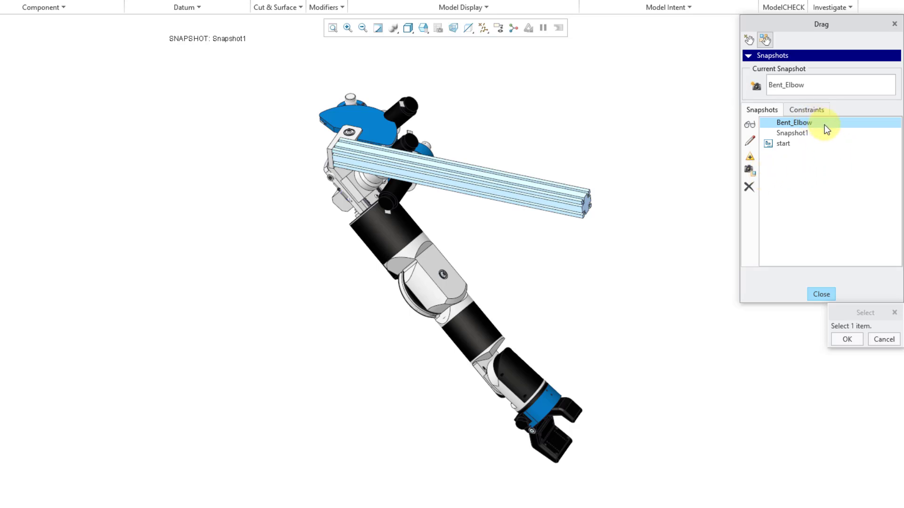
left_click(750, 170)
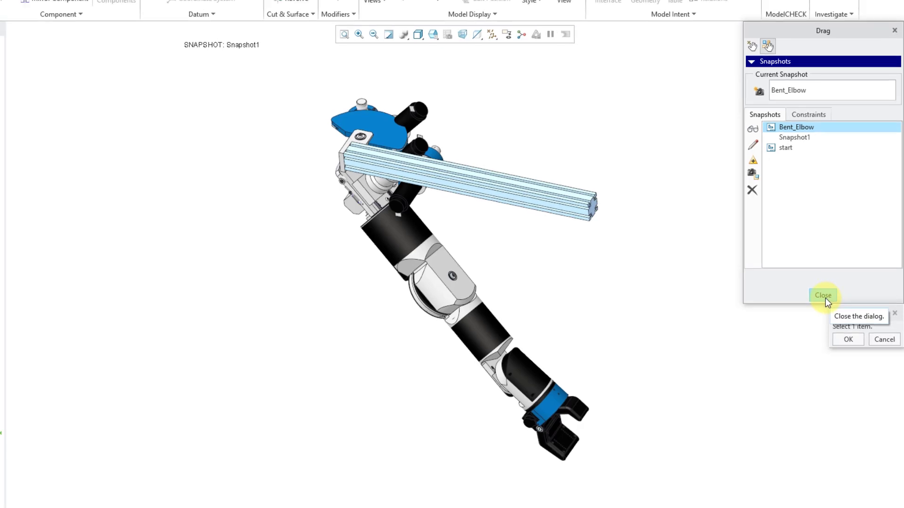
left_click(823, 295)
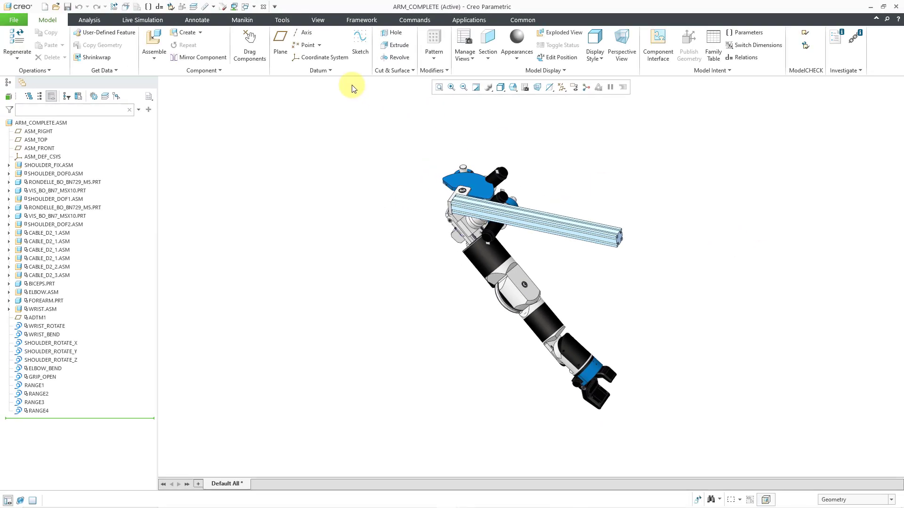
In the ARM_COMPLETE drawing, set the assembly explode state of view new_view_1 to BENT_ELBOW.
left_click(254, 7)
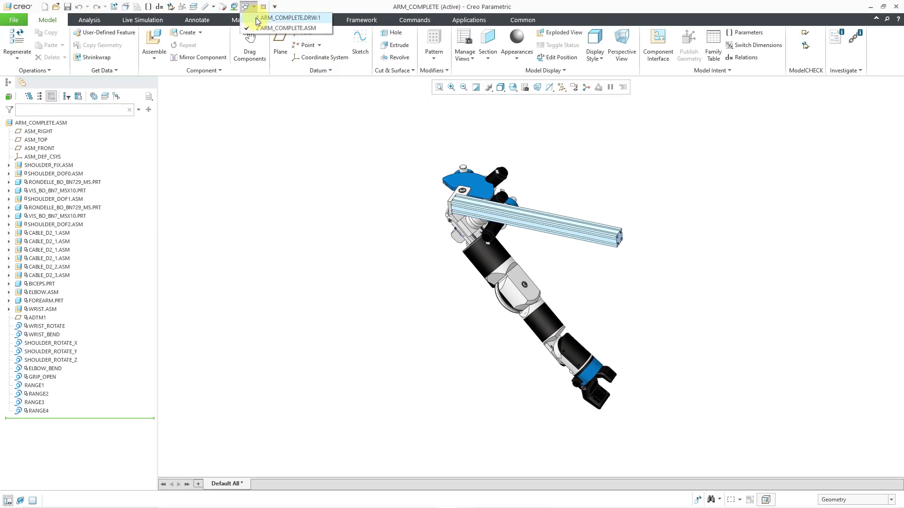
left_click(258, 18)
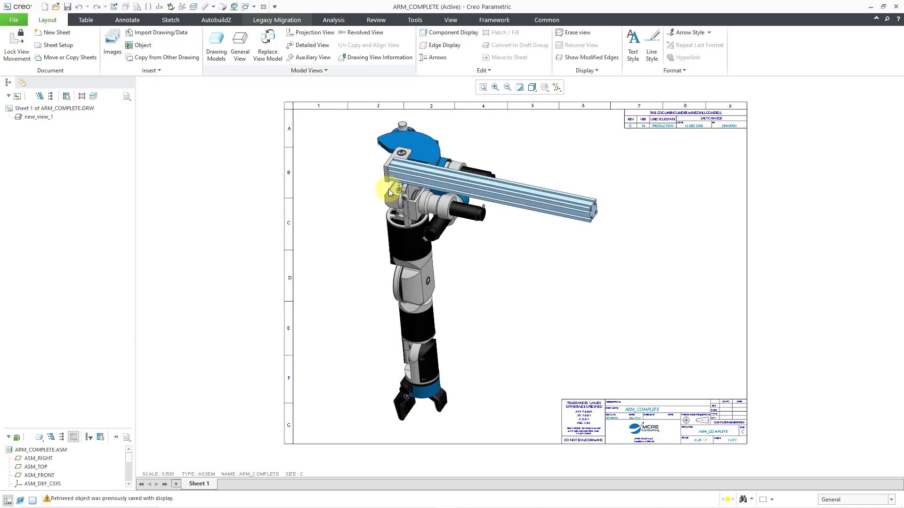
left_click(490, 273)
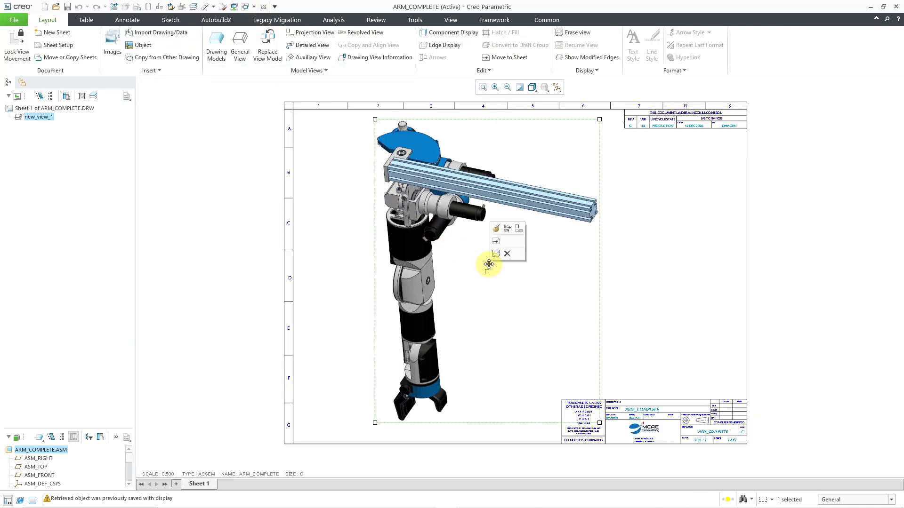
left_click(497, 230)
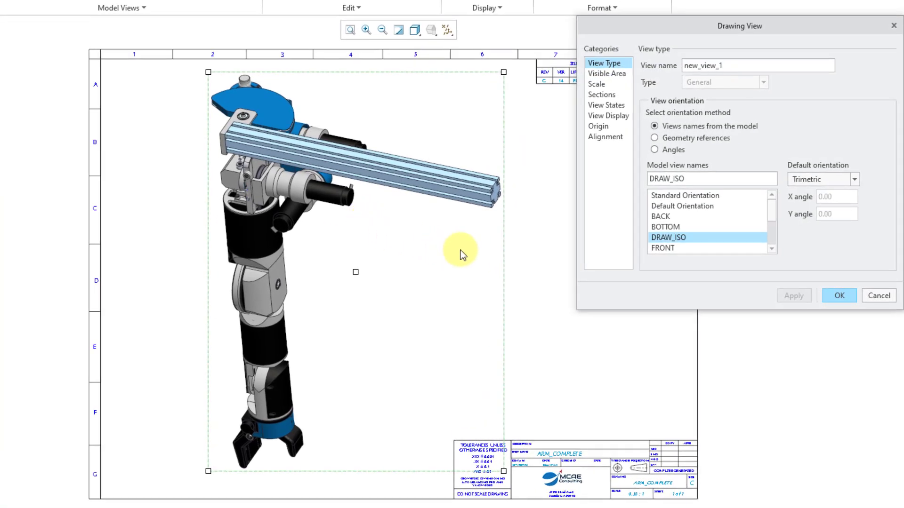
left_click(601, 105)
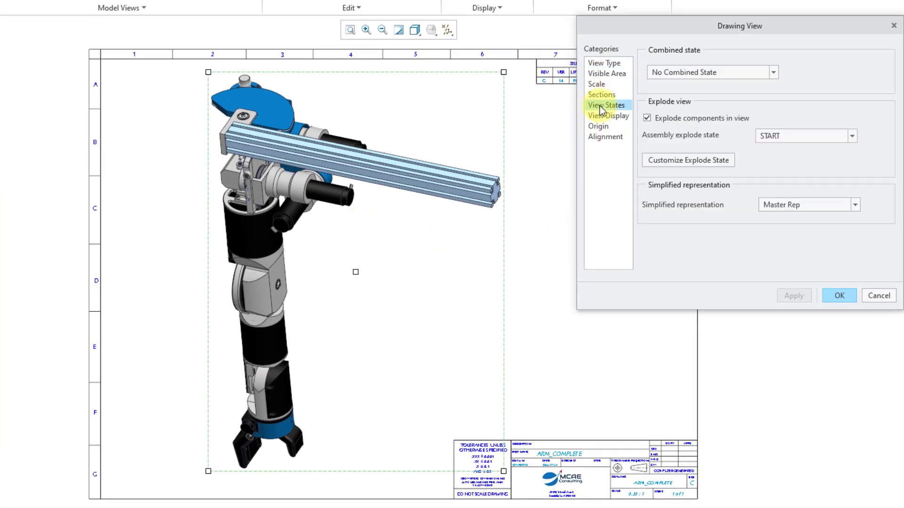
left_click(823, 136)
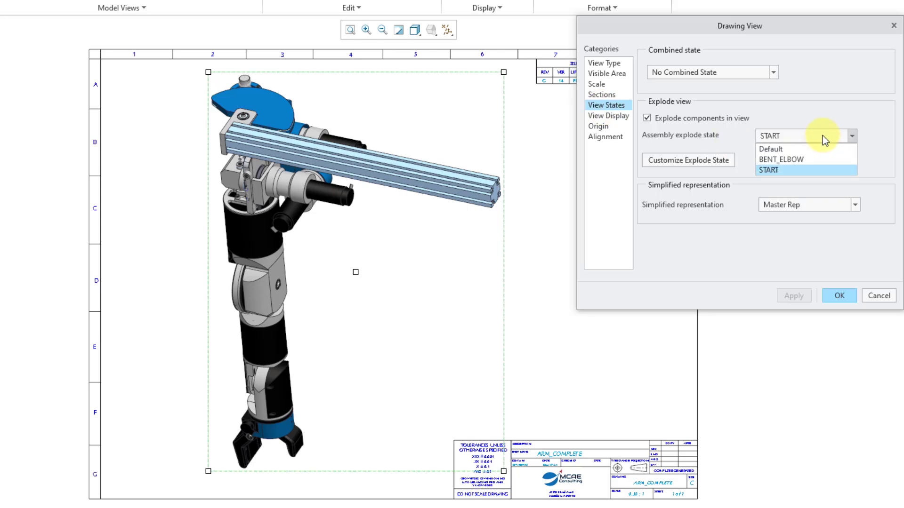
left_click(813, 160)
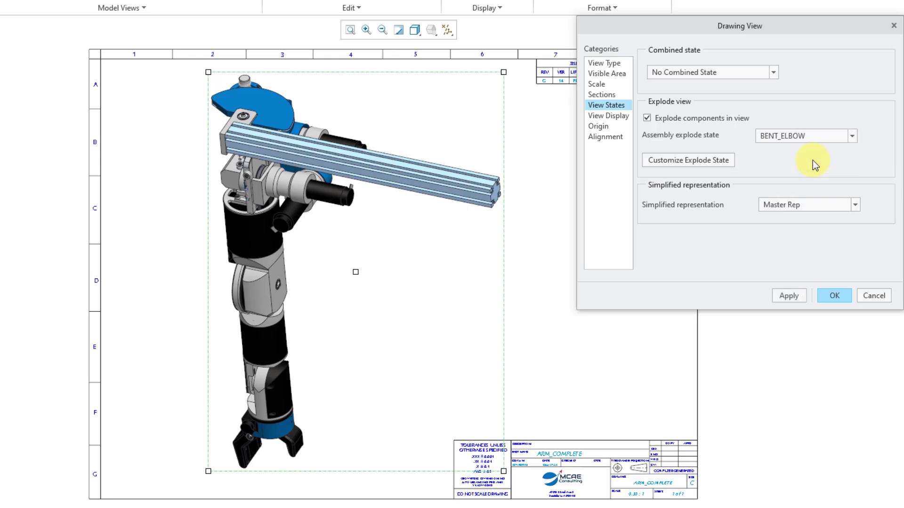
left_click(790, 295)
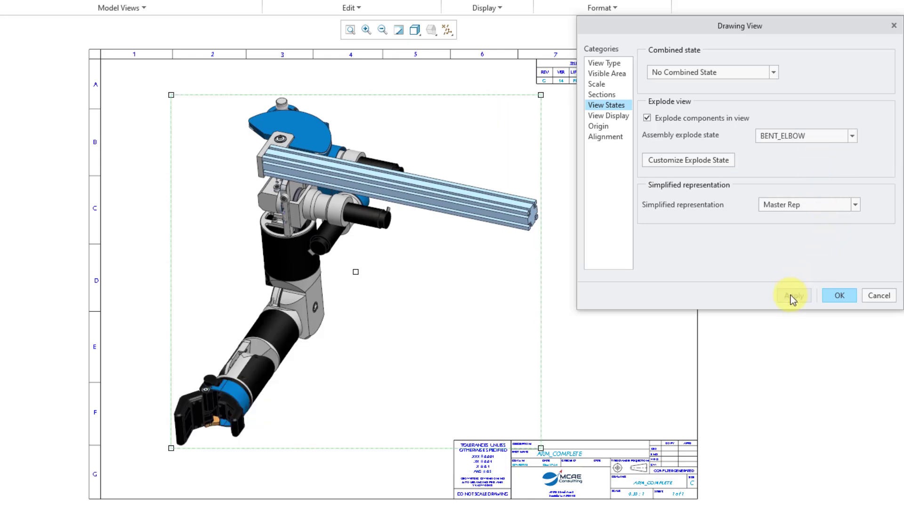
left_click(839, 296)
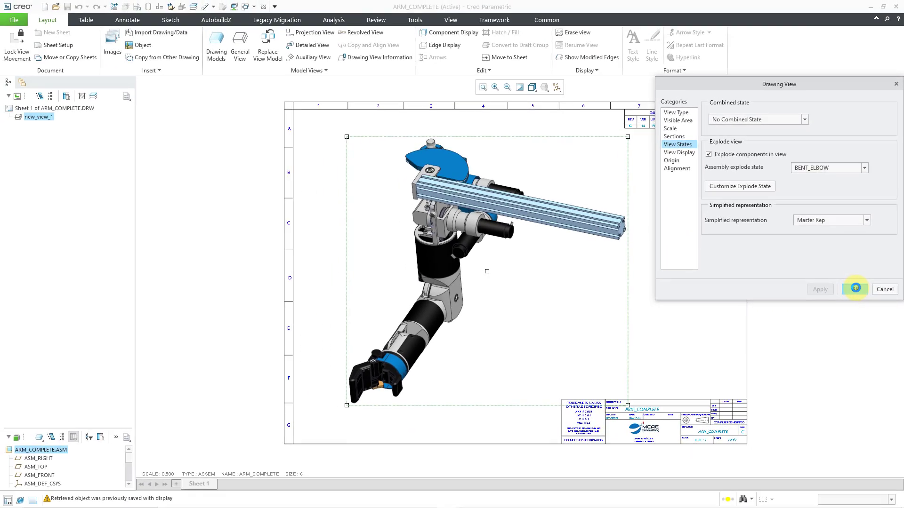
left_click(696, 236)
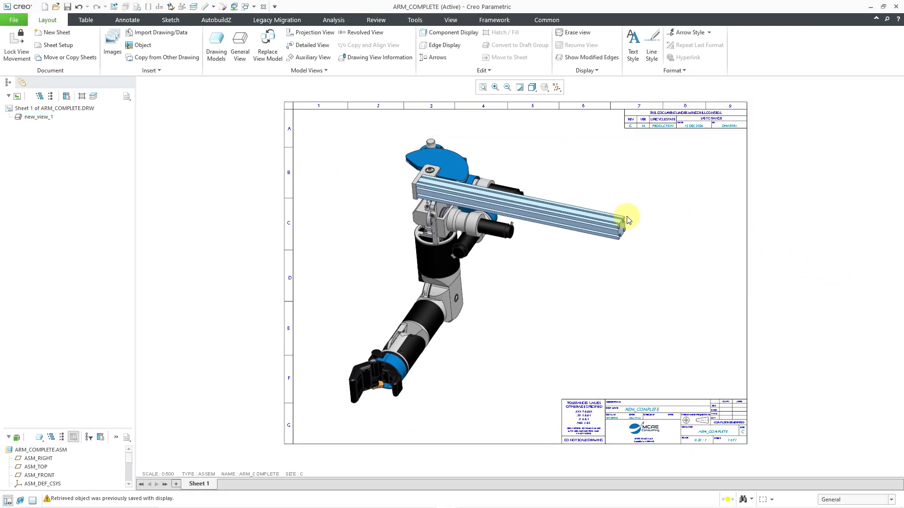
Back in the ARM_COMPLETE assembly, replace Snapshot1 with a new snapshot of the current configuration and close the Drag dialog.
left_click(249, 11)
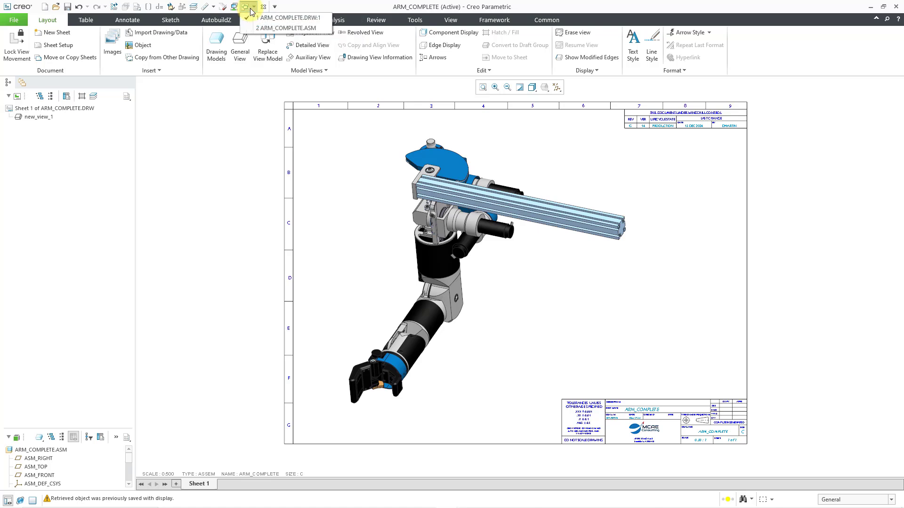
left_click(270, 27)
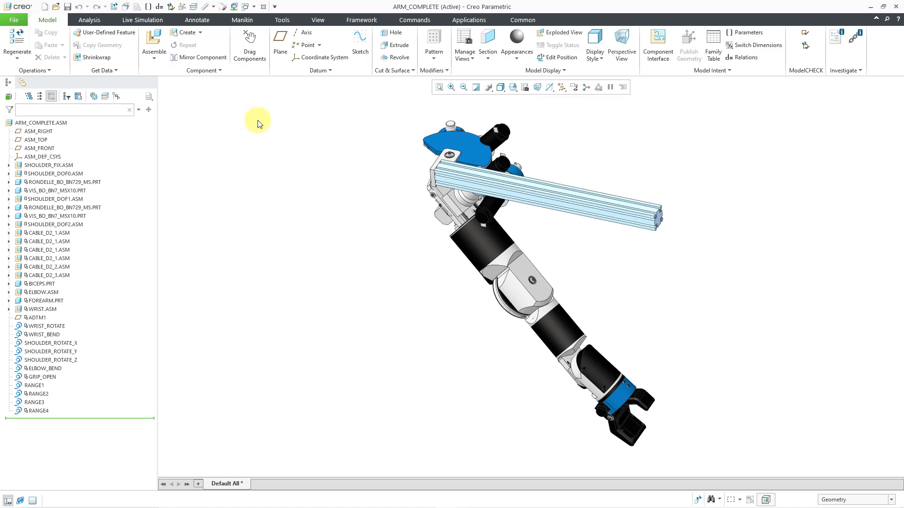
left_click(246, 50)
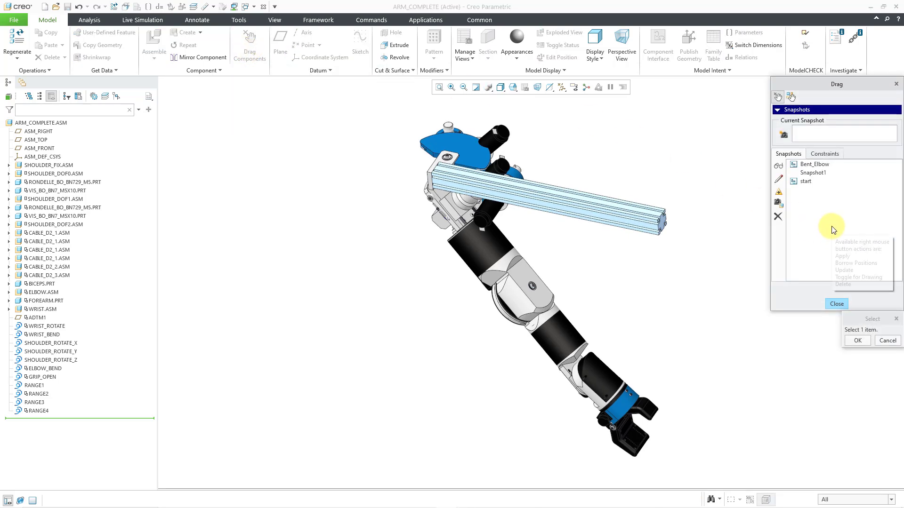
left_click(827, 173)
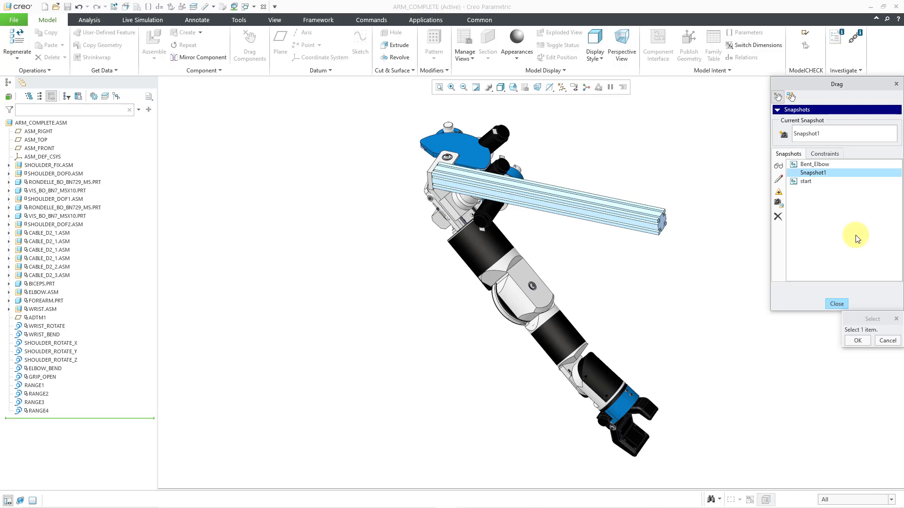
left_click(779, 218)
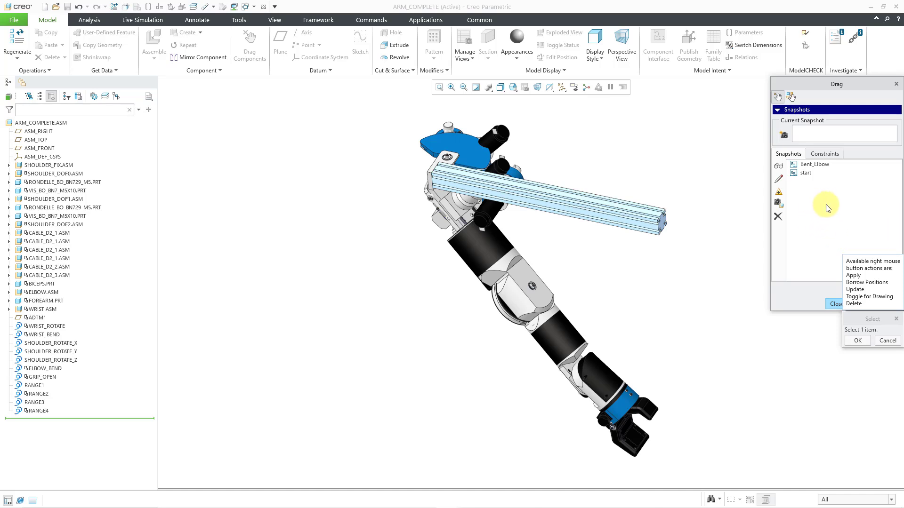
left_click(784, 136)
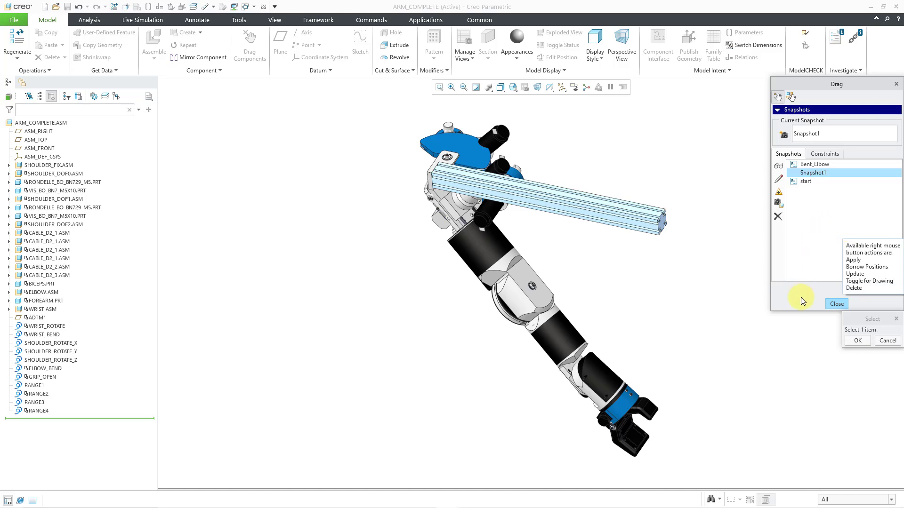
left_click(836, 305)
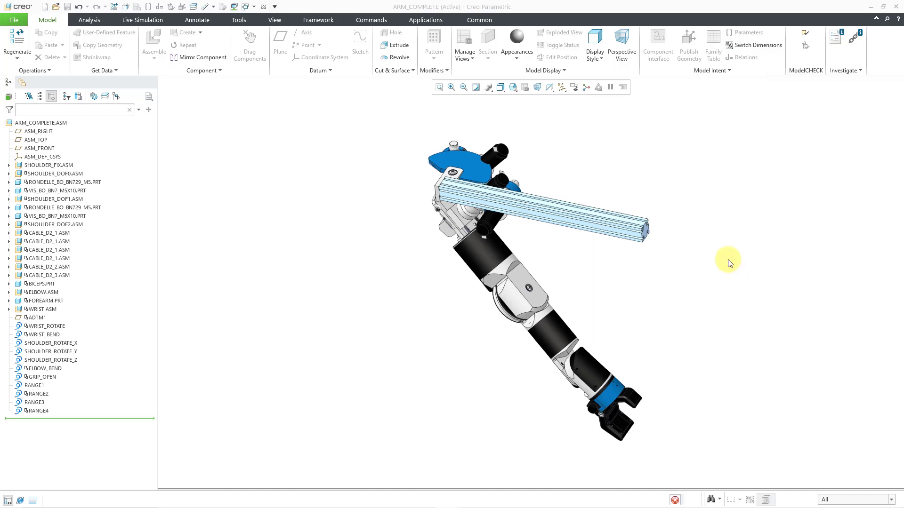